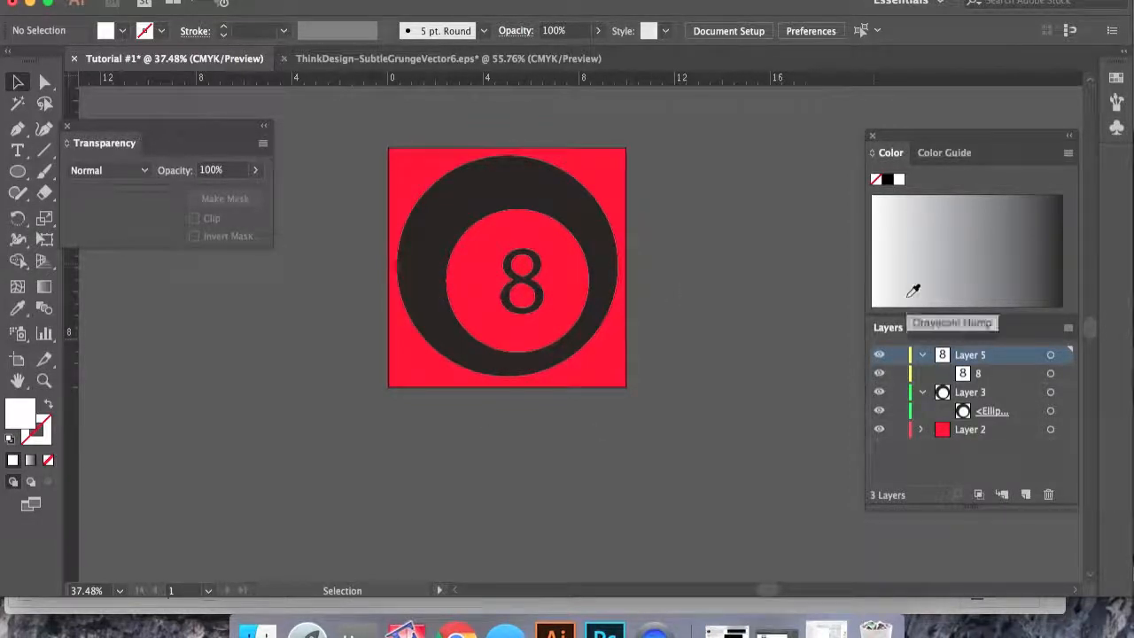
# - Collapse the expanded layers and move the Transparency panel slightly up and right
pyautogui.click(922, 355)
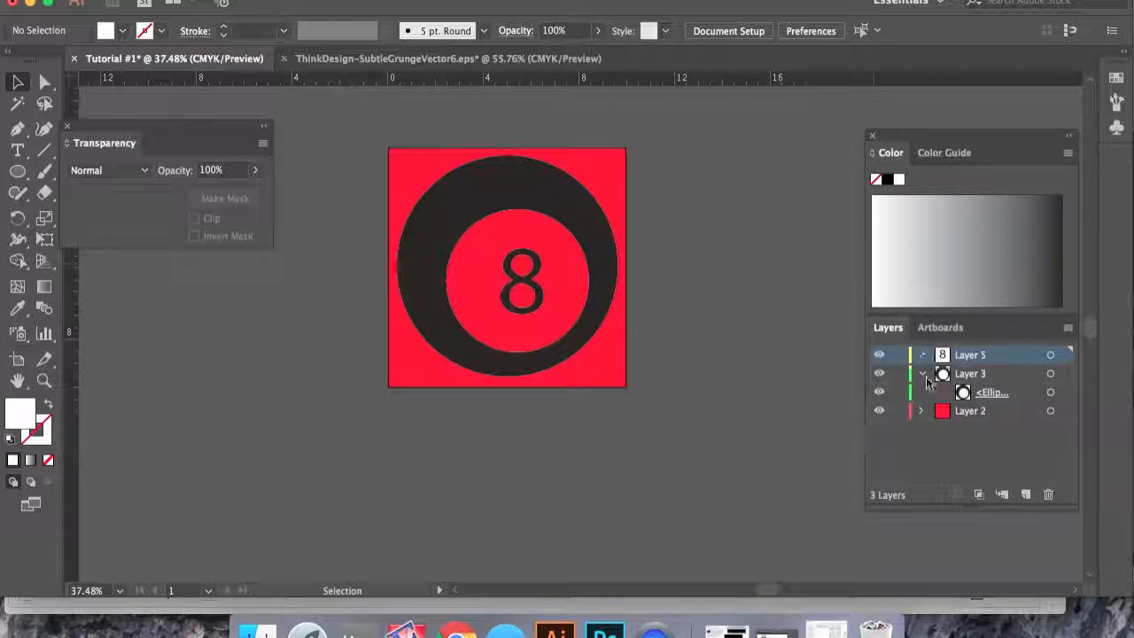
pyautogui.click(921, 373)
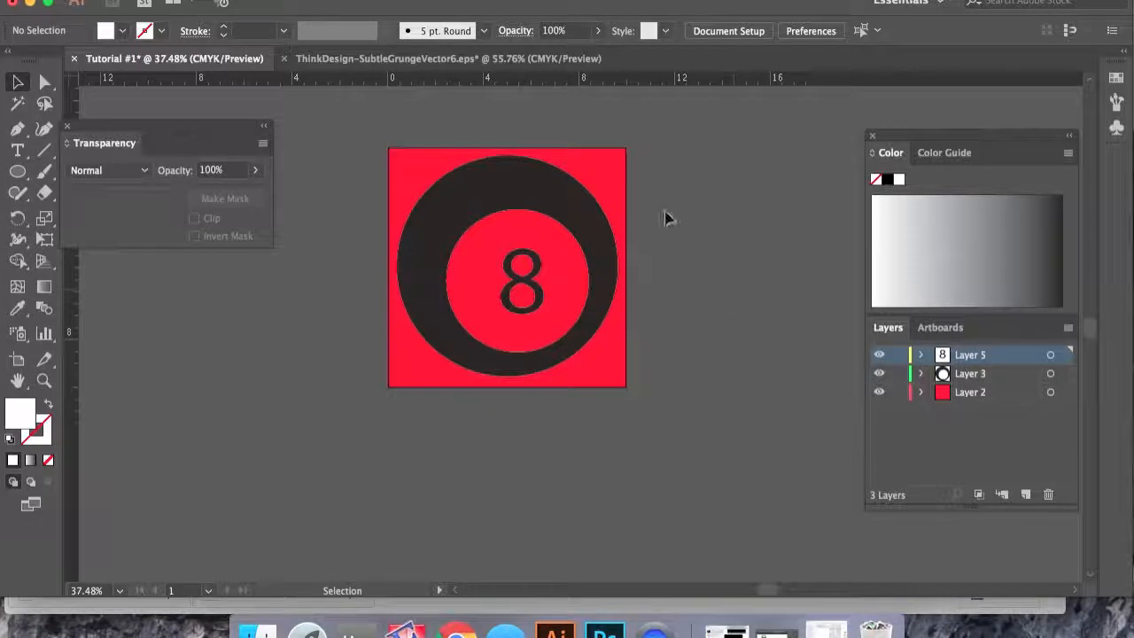
pyautogui.moveTo(194, 132); pyautogui.dragTo(222, 108)
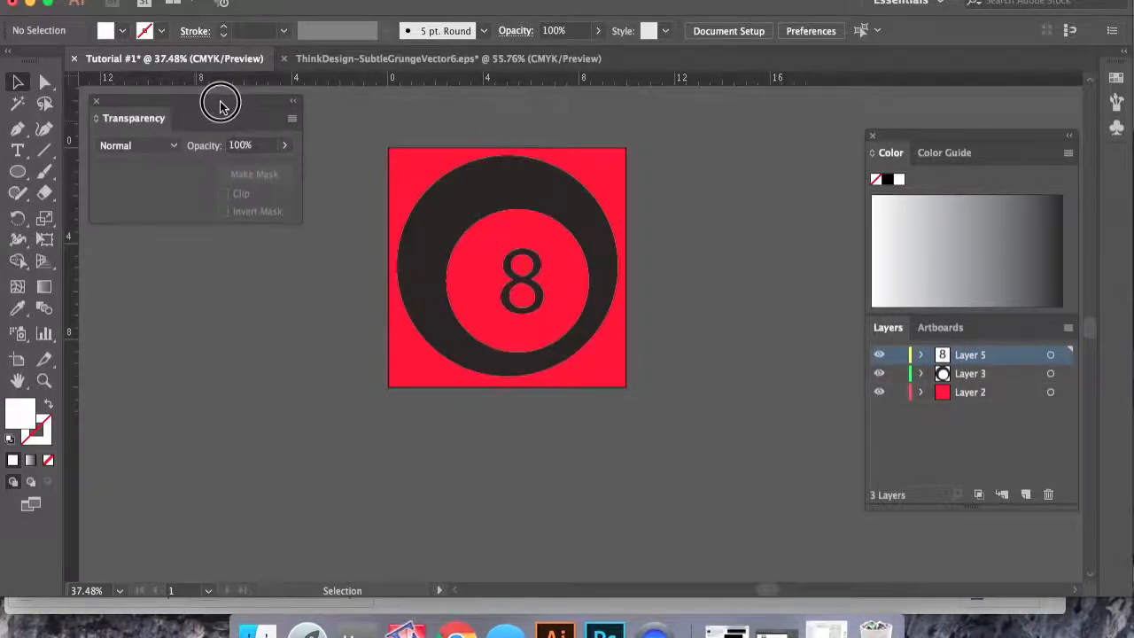
# - Switch to the ThinkDesign-SubtleGrungeVector6.eps document, select the grunge texture compound path and copy it
pyautogui.click(418, 62)
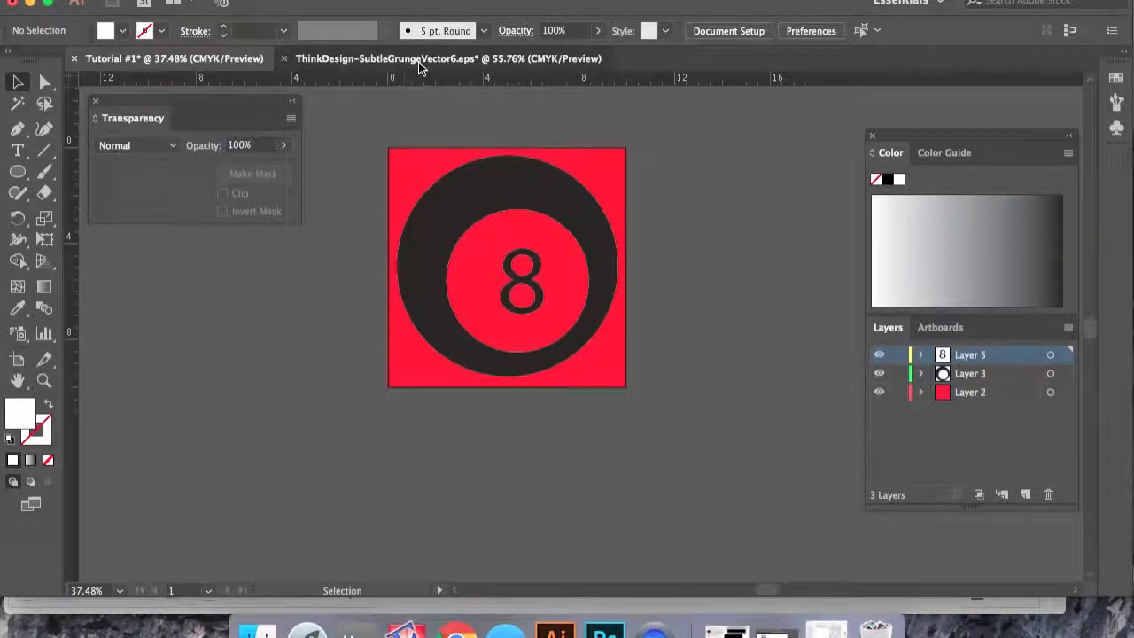
pyautogui.click(263, 392)
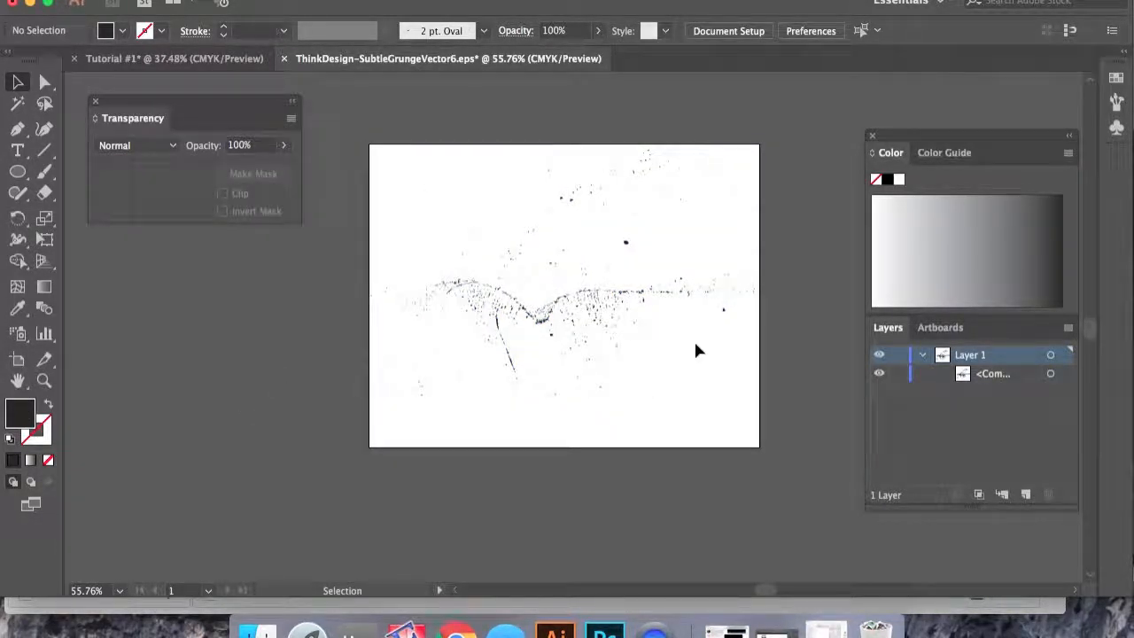
pyautogui.click(580, 303)
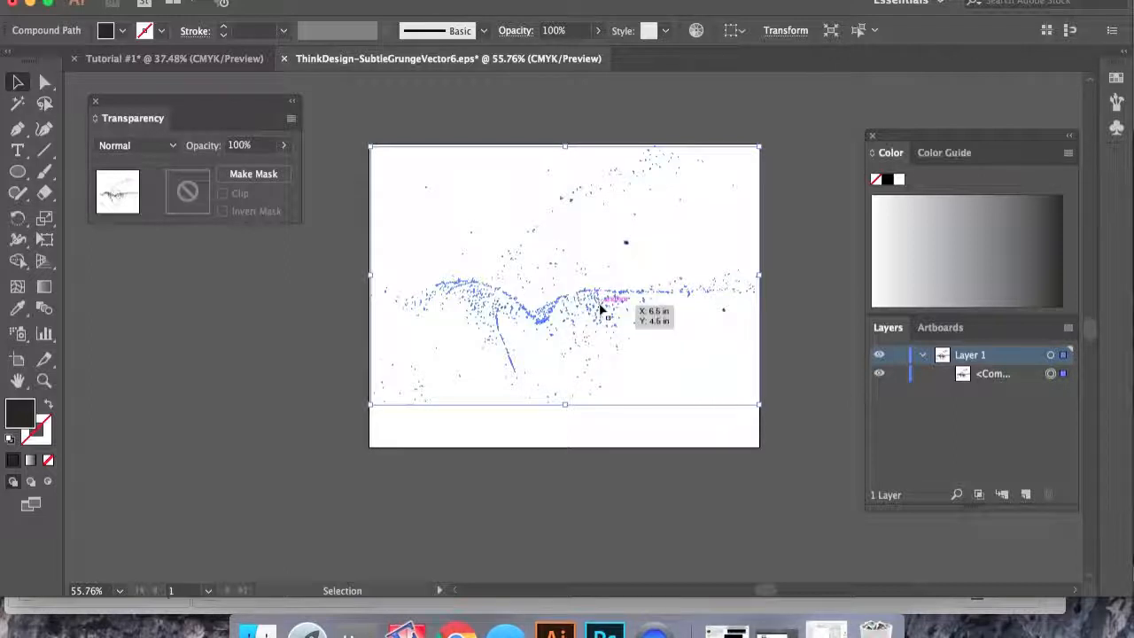
pyautogui.click(1050, 374)
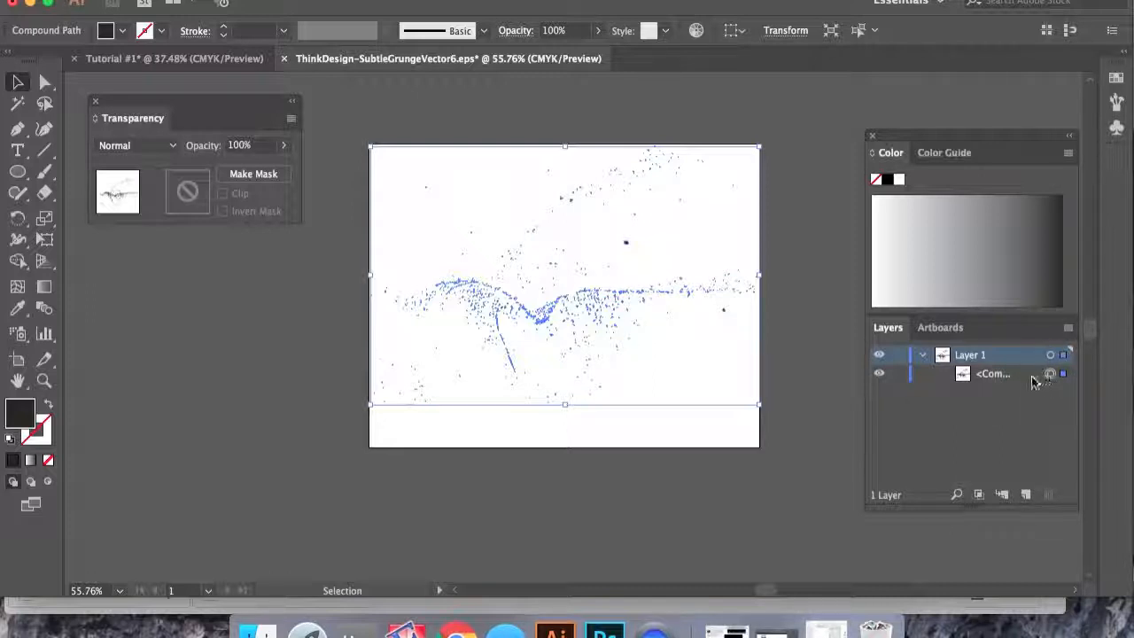
pyautogui.click(1034, 379)
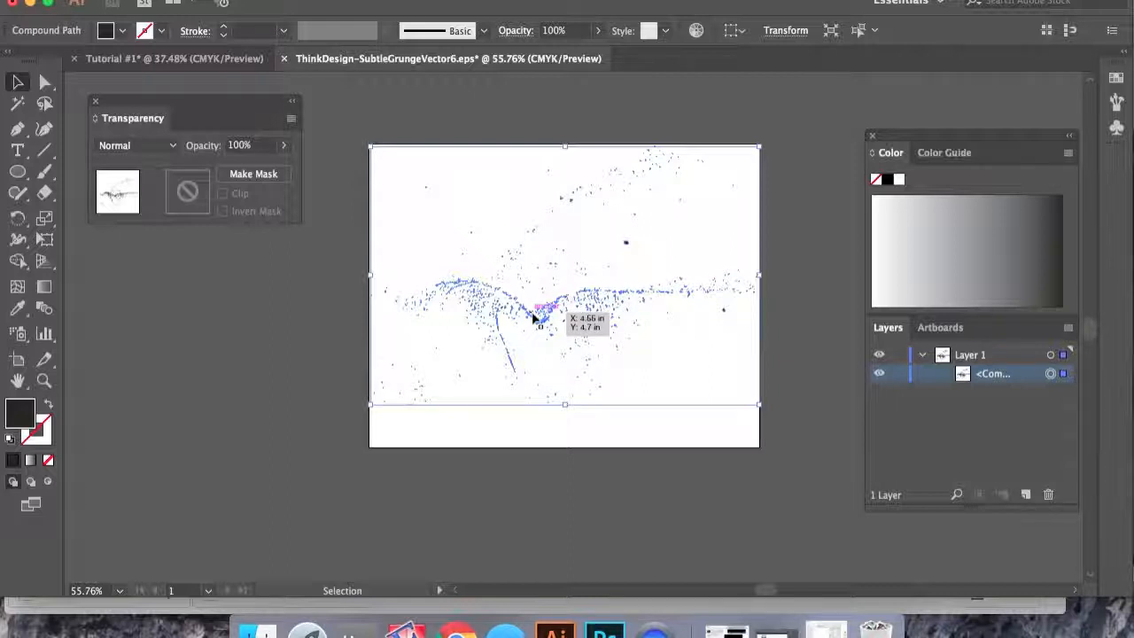
pyautogui.press('a')
pyautogui.press('v')
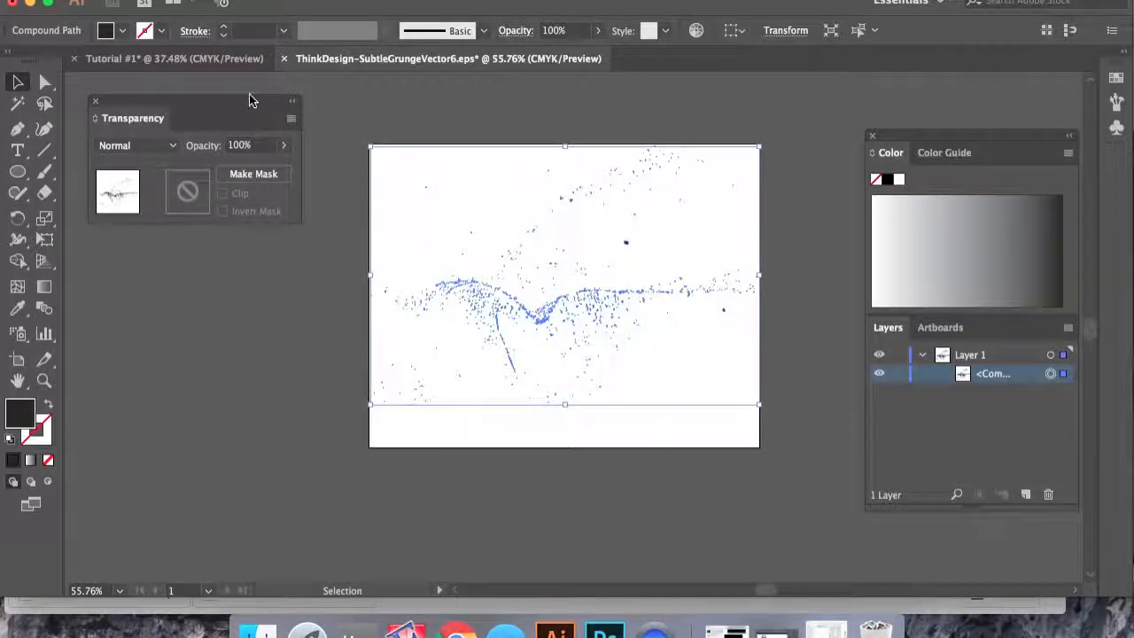
# - Return to the Tutorial #1 document and create a new layer above the others
pyautogui.click(213, 59)
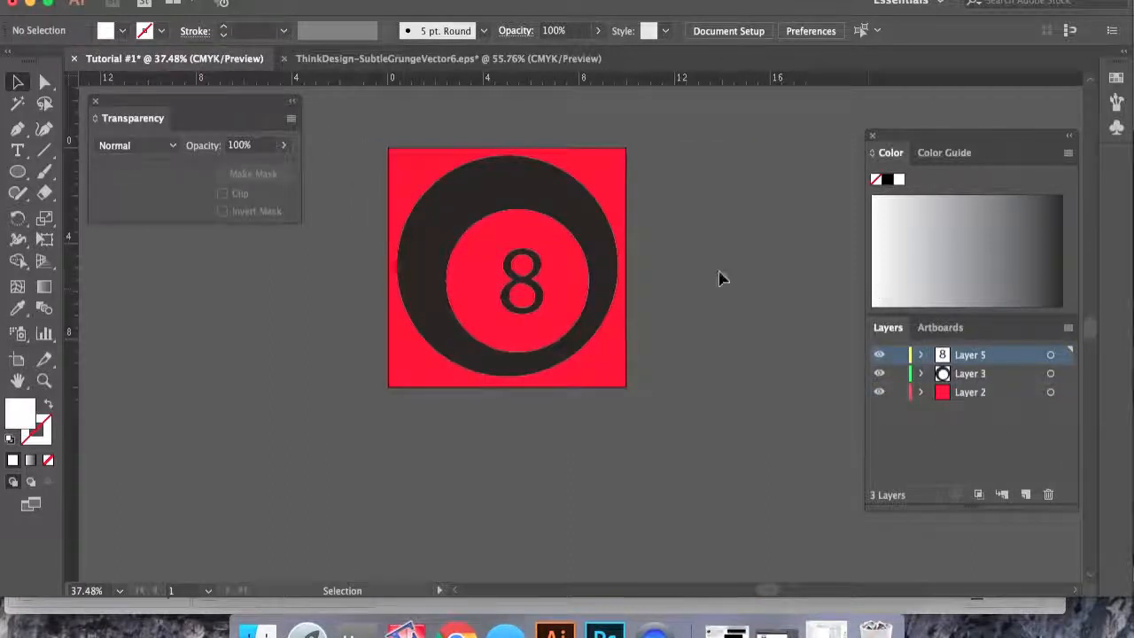
pyautogui.scroll(3, 747, 463)
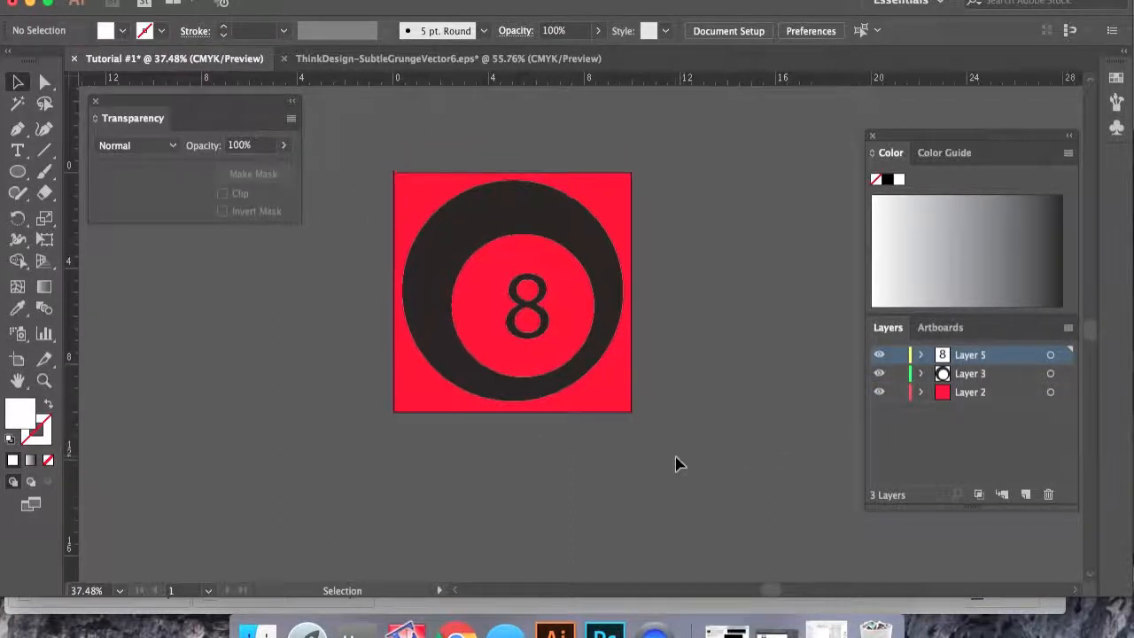
pyautogui.hscroll(2, 675, 464)
pyautogui.scroll(-1, 675, 464)
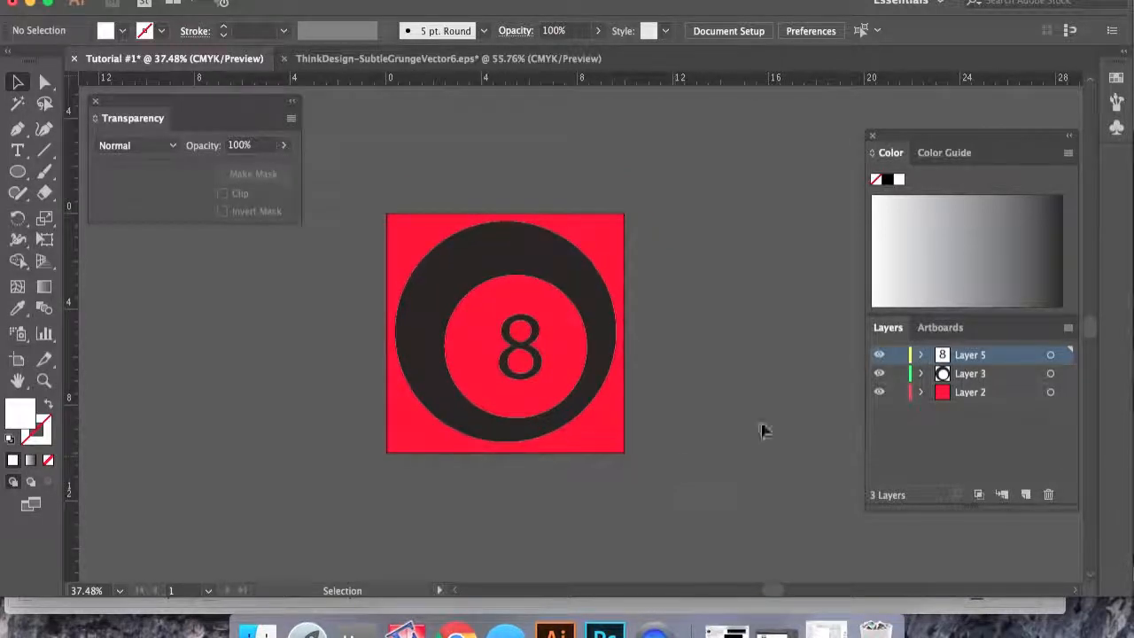
pyautogui.click(1020, 494)
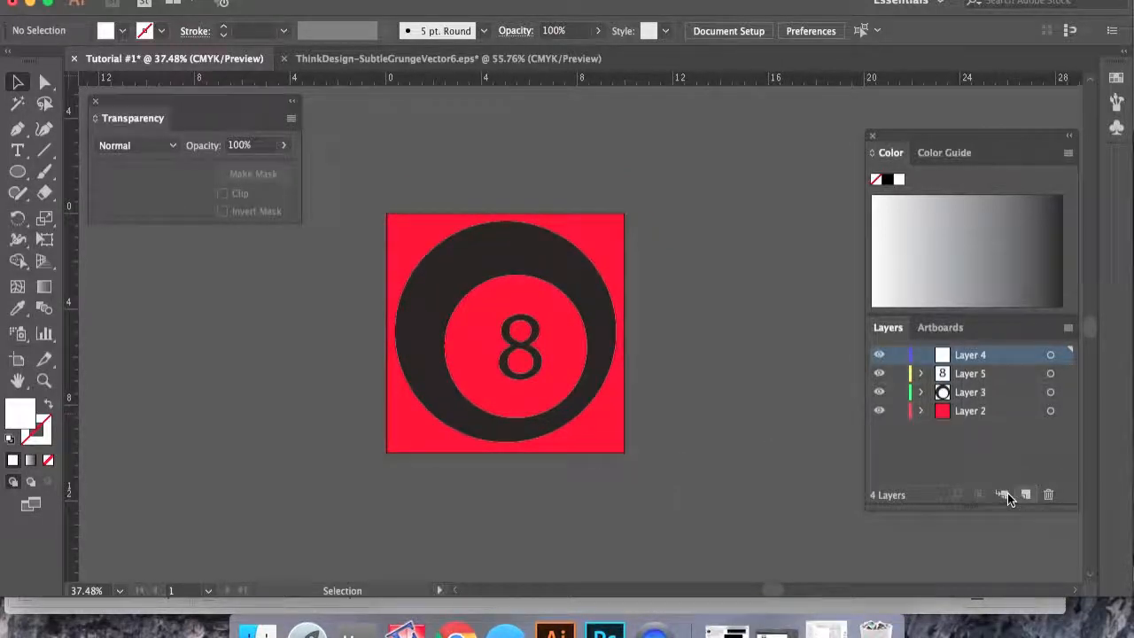
# - Paste the grunge texture into the new layer and move it over the lower part of the 8-ball
pyautogui.hotkey('ctrl', 'v')
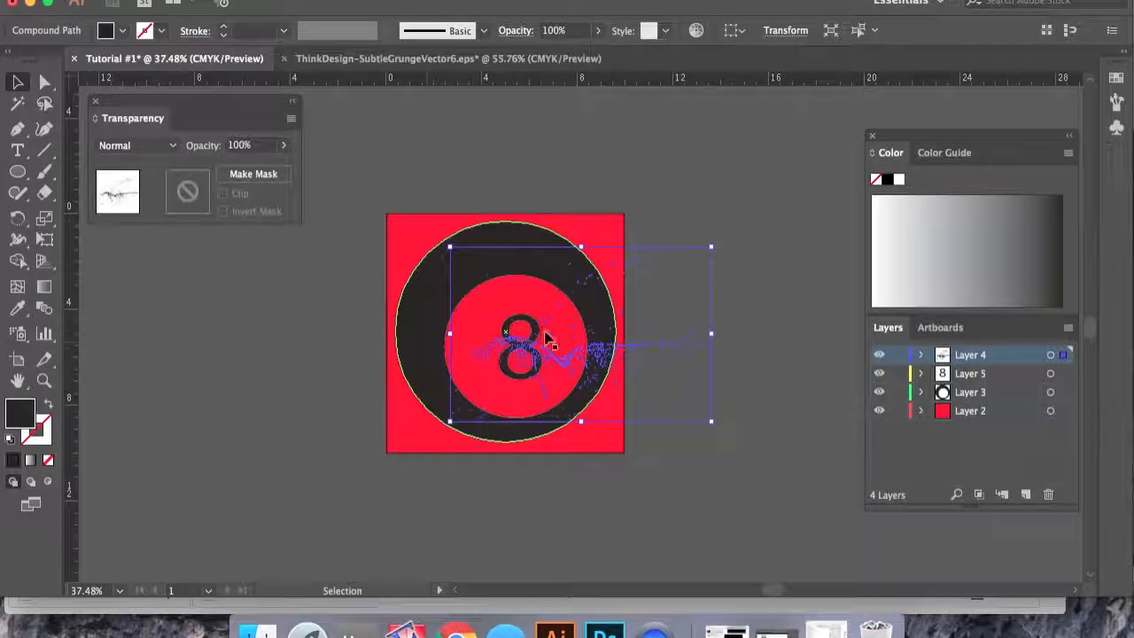
pyautogui.moveTo(545, 356); pyautogui.dragTo(506, 399)
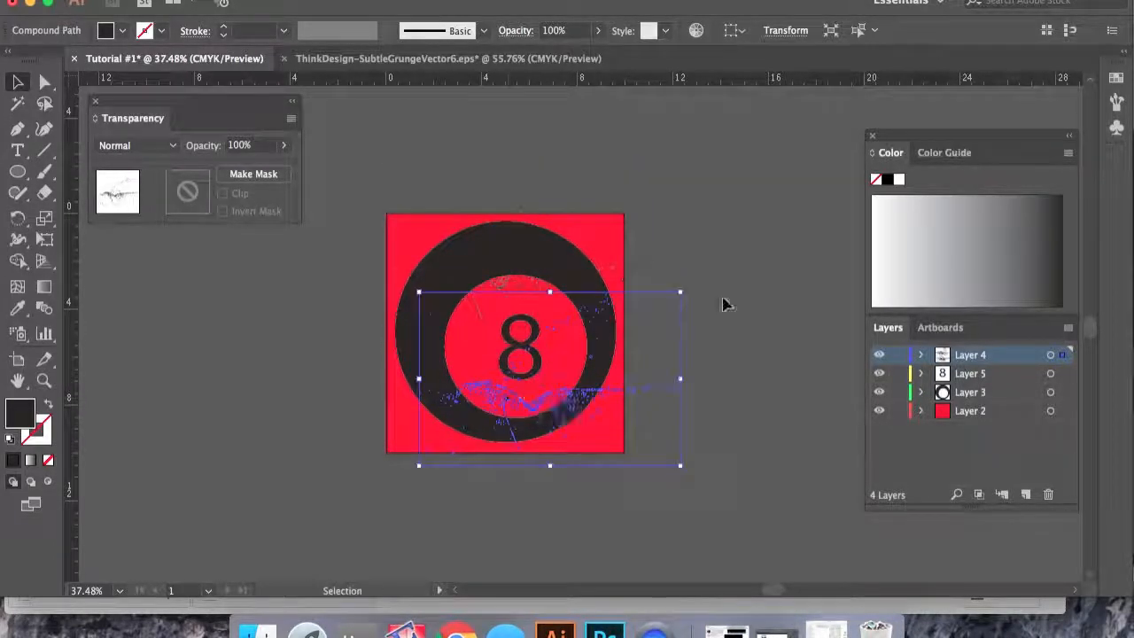
pyautogui.click(722, 303)
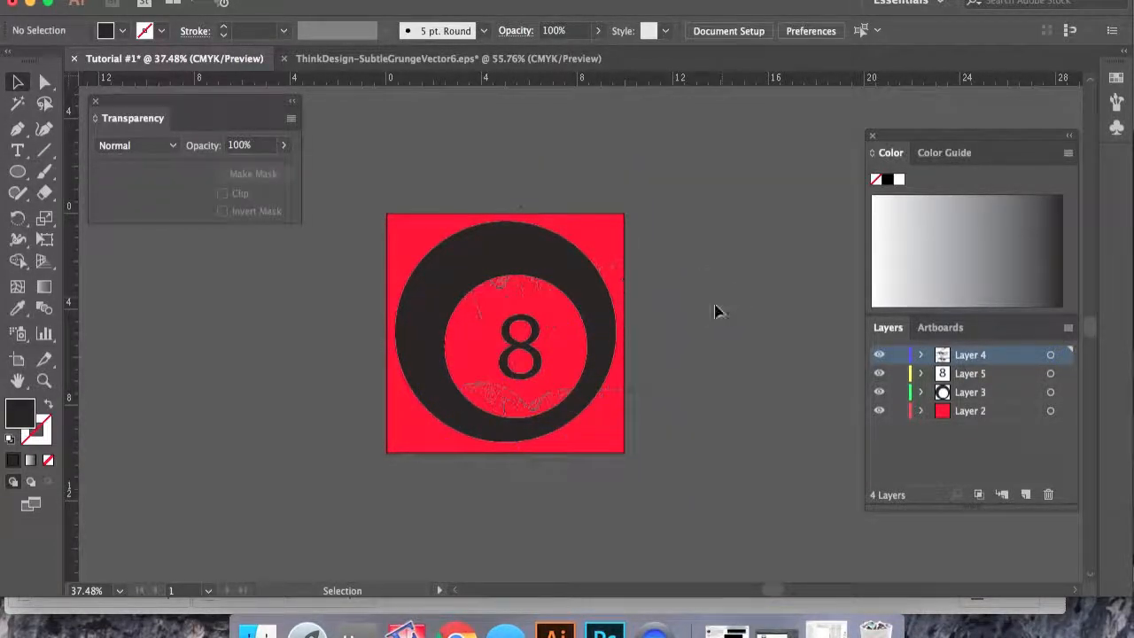
# - Duplicate the grunge texture and place the copy across the upper part of the ball
pyautogui.click(467, 276)
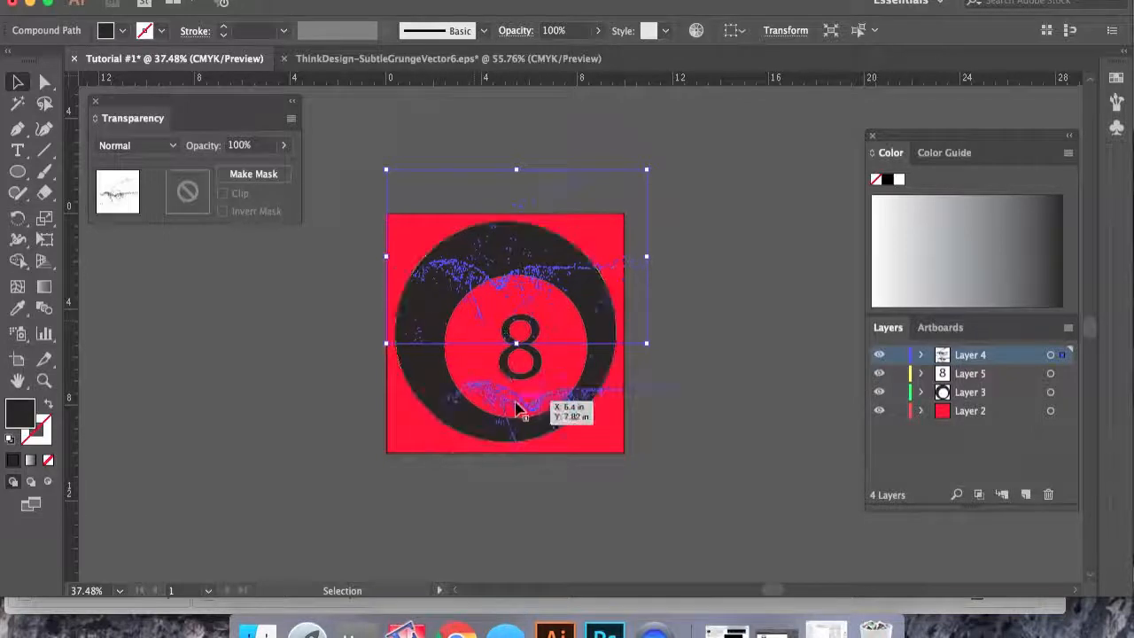
pyautogui.click(714, 413)
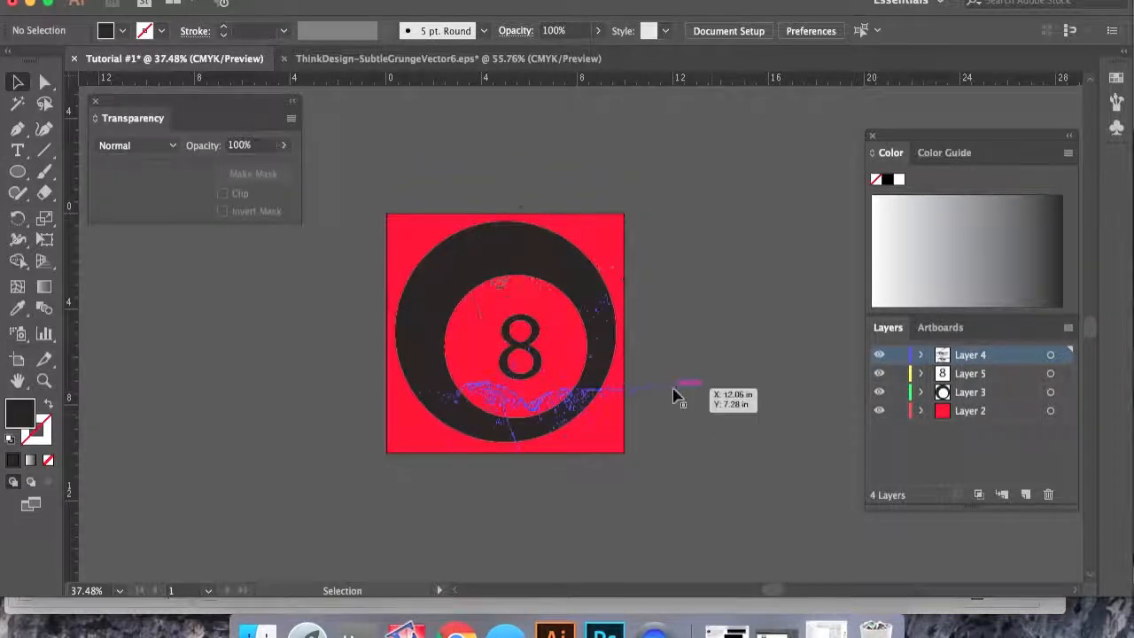
pyautogui.click(673, 395)
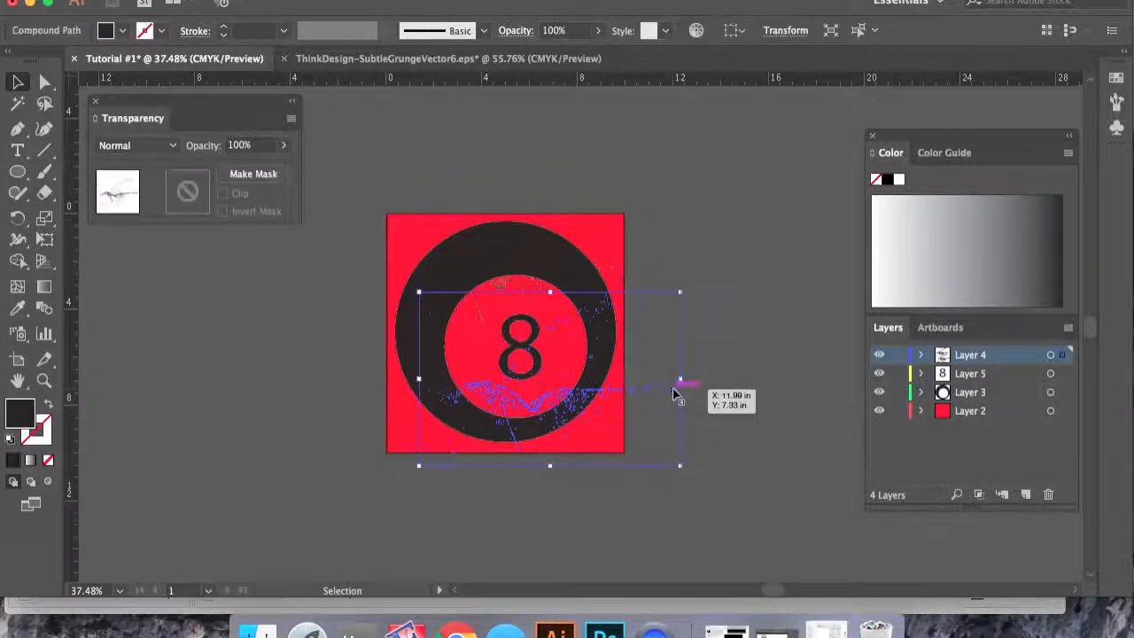
pyautogui.moveTo(673, 395); pyautogui.dragTo(523, 204)
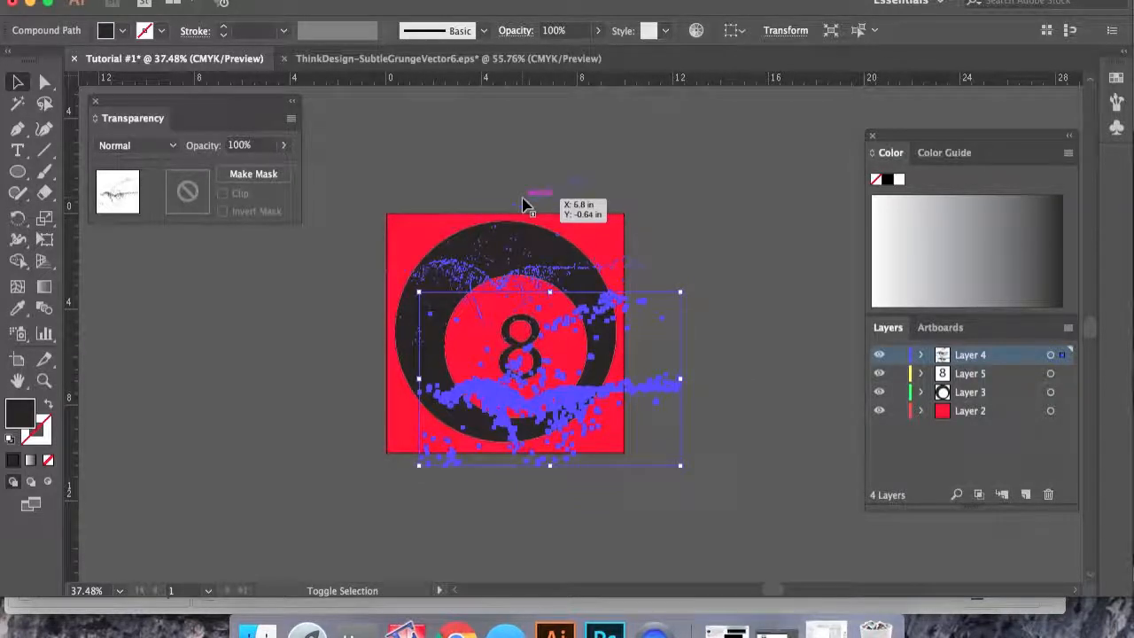
pyautogui.keyDown('shift'); pyautogui.click(524, 204); pyautogui.keyUp('shift')
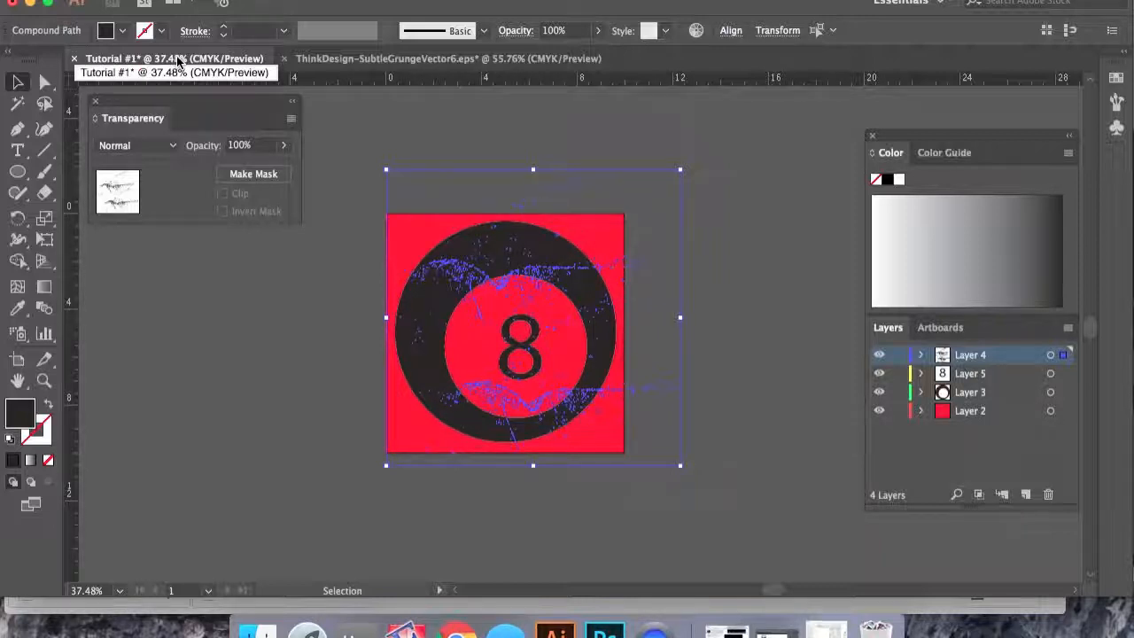
# - Set the fill of both grunge textures to CMYK Red
pyautogui.click(122, 32)
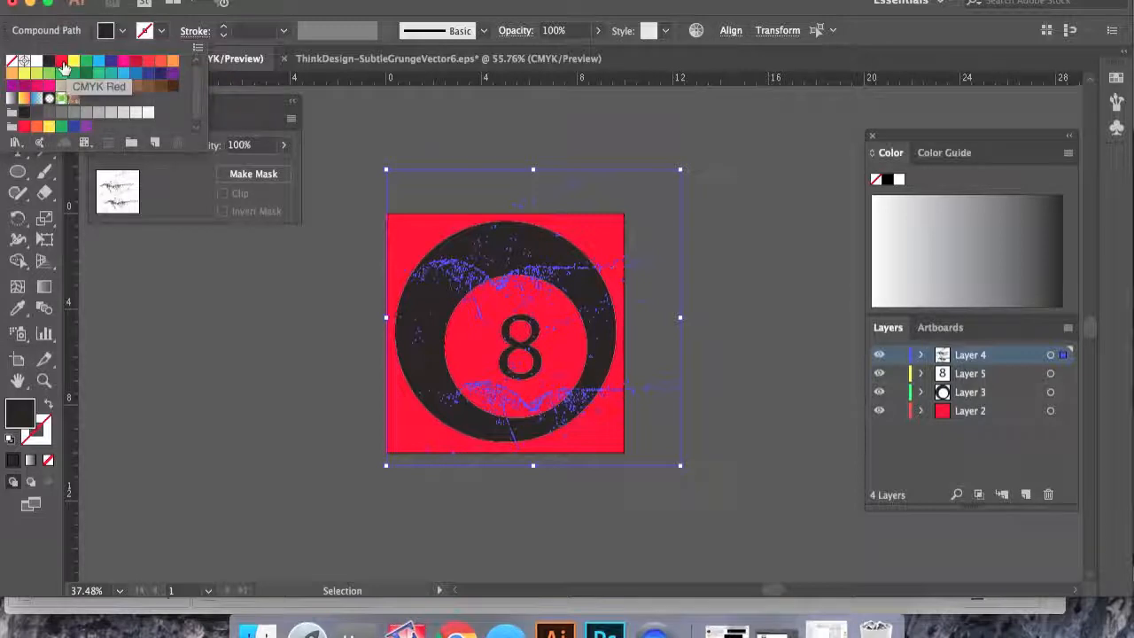
pyautogui.click(62, 64)
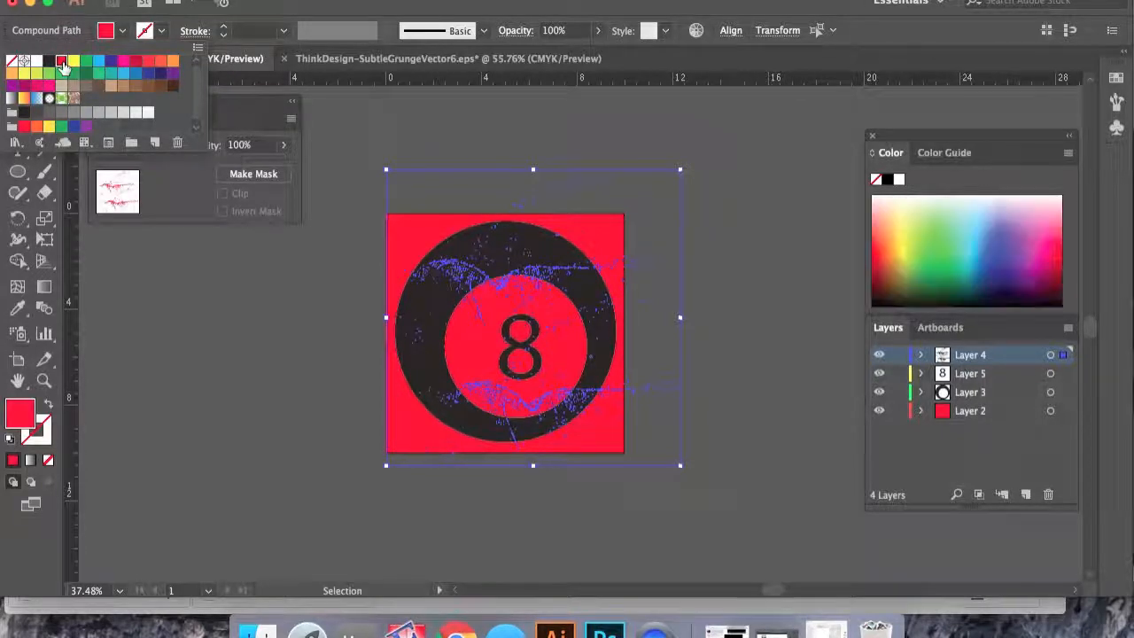
pyautogui.click(370, 143)
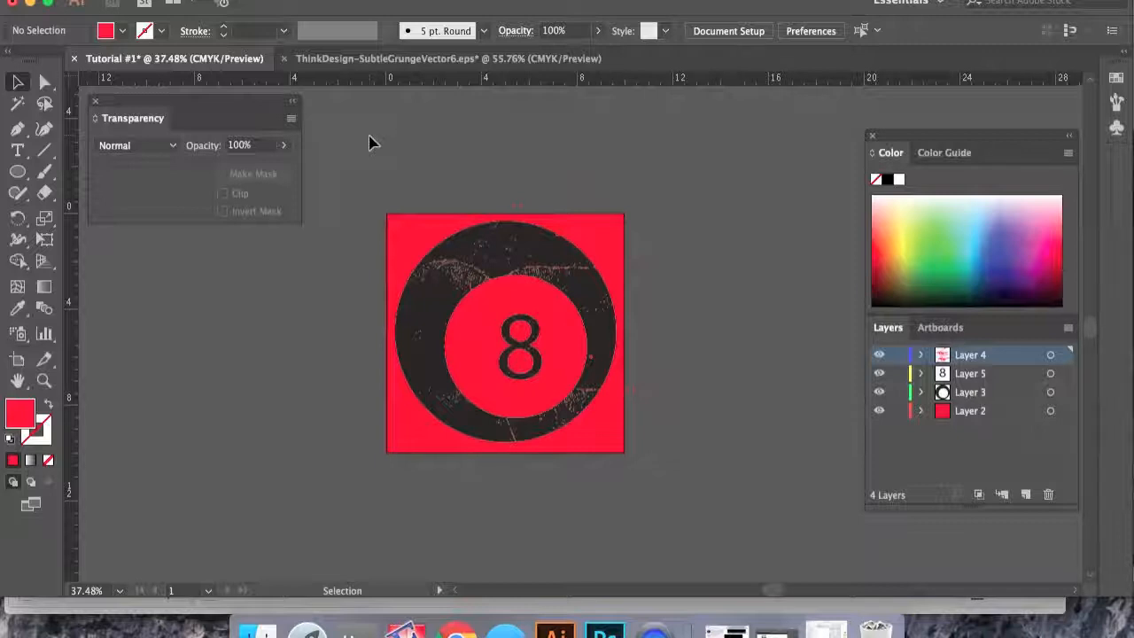
# - Select both grunge textures and scale them up so they extend past the artboard edges
pyautogui.click(526, 207)
pyautogui.keyDown('shift'); pyautogui.click(587, 425); pyautogui.keyUp('shift')
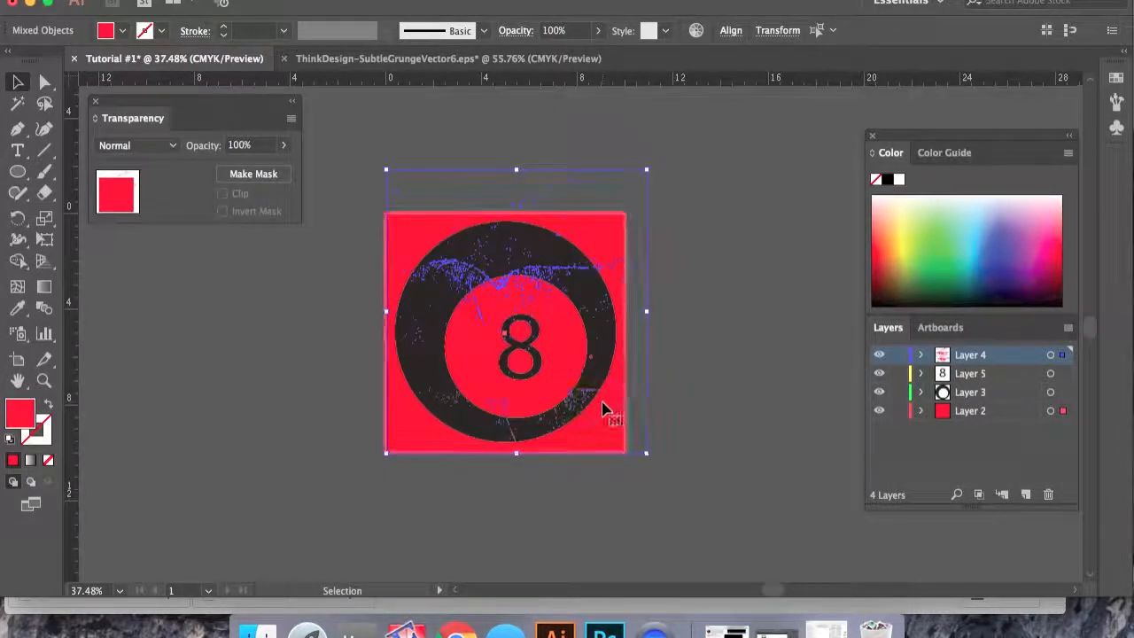
pyautogui.click(688, 386)
pyautogui.click(619, 391)
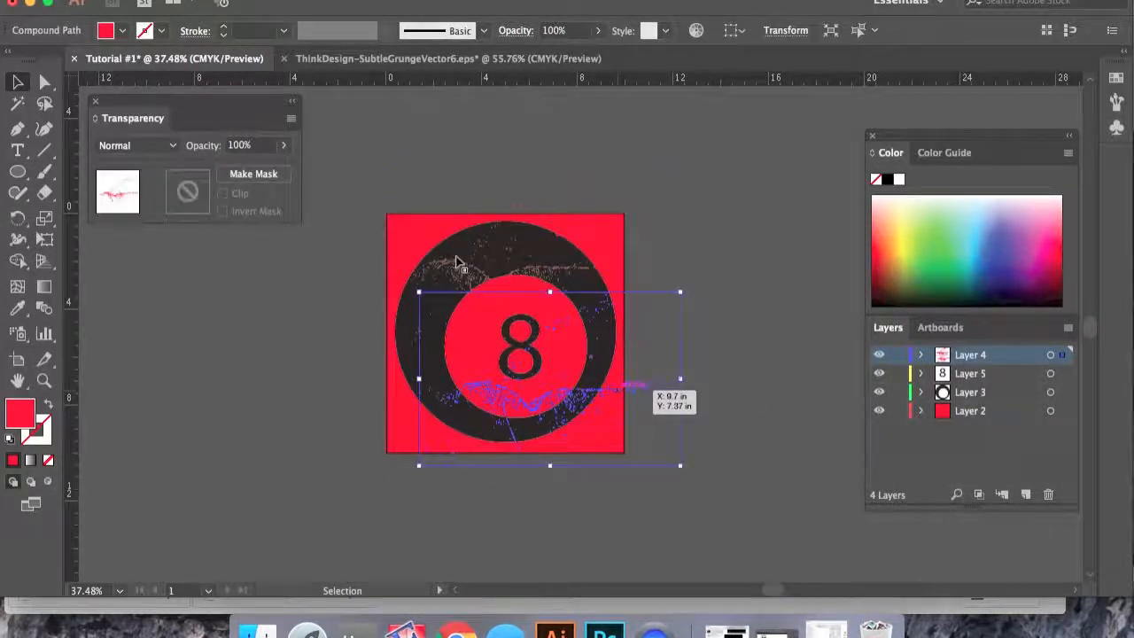
pyautogui.keyDown('shift'); pyautogui.click(451, 276); pyautogui.keyUp('shift')
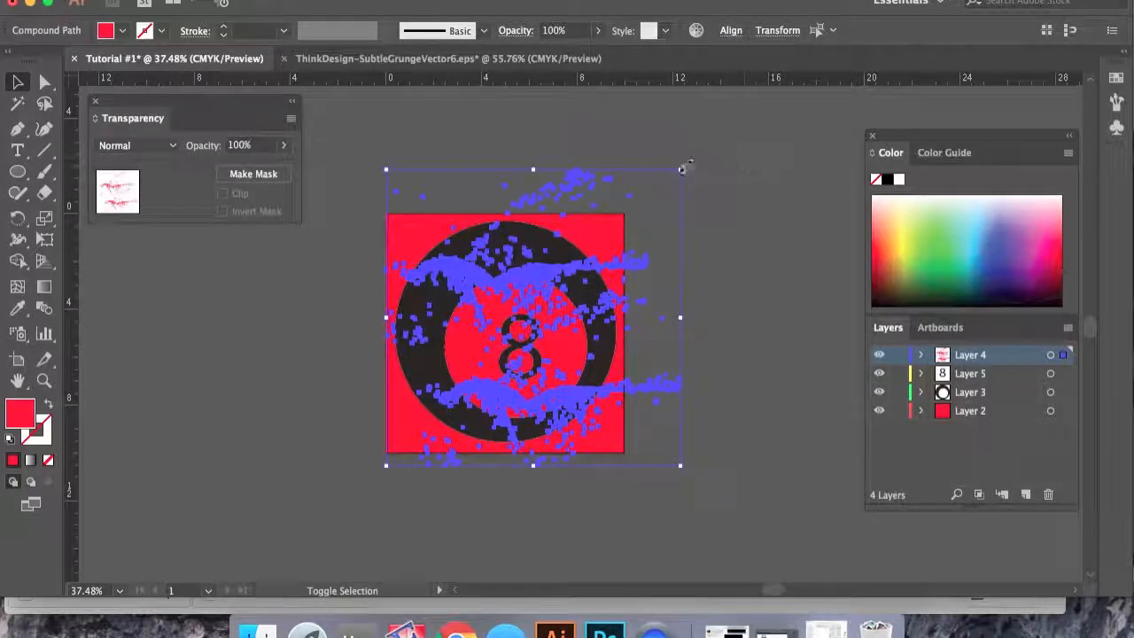
pyautogui.moveTo(681, 168); pyautogui.dragTo(715, 133)
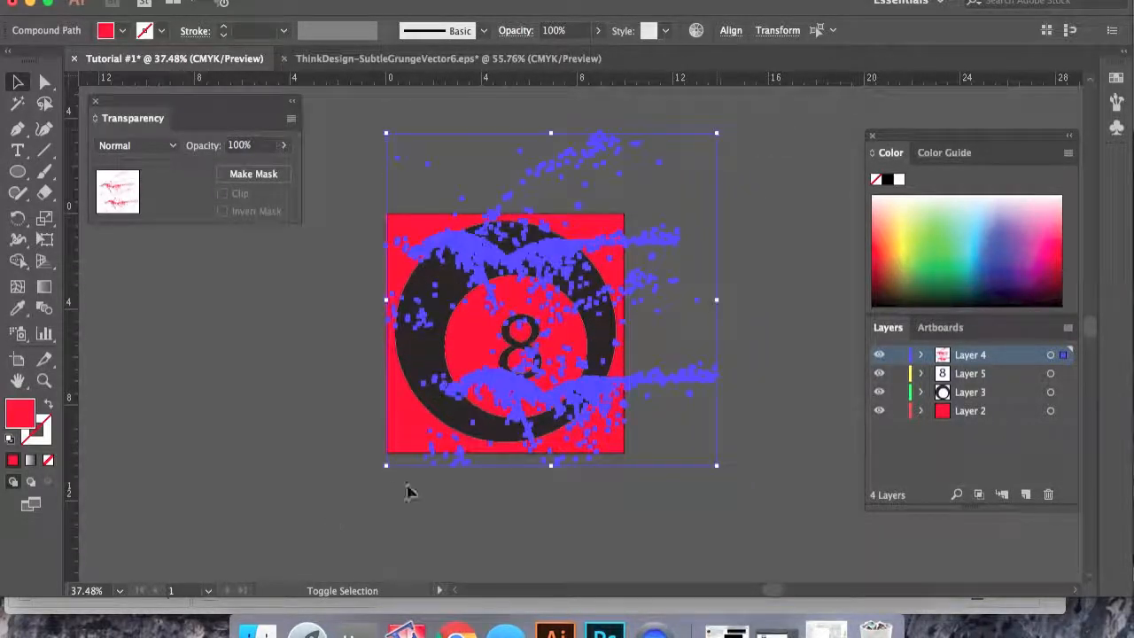
pyautogui.moveTo(380, 469); pyautogui.dragTo(354, 488)
pyautogui.click(272, 440)
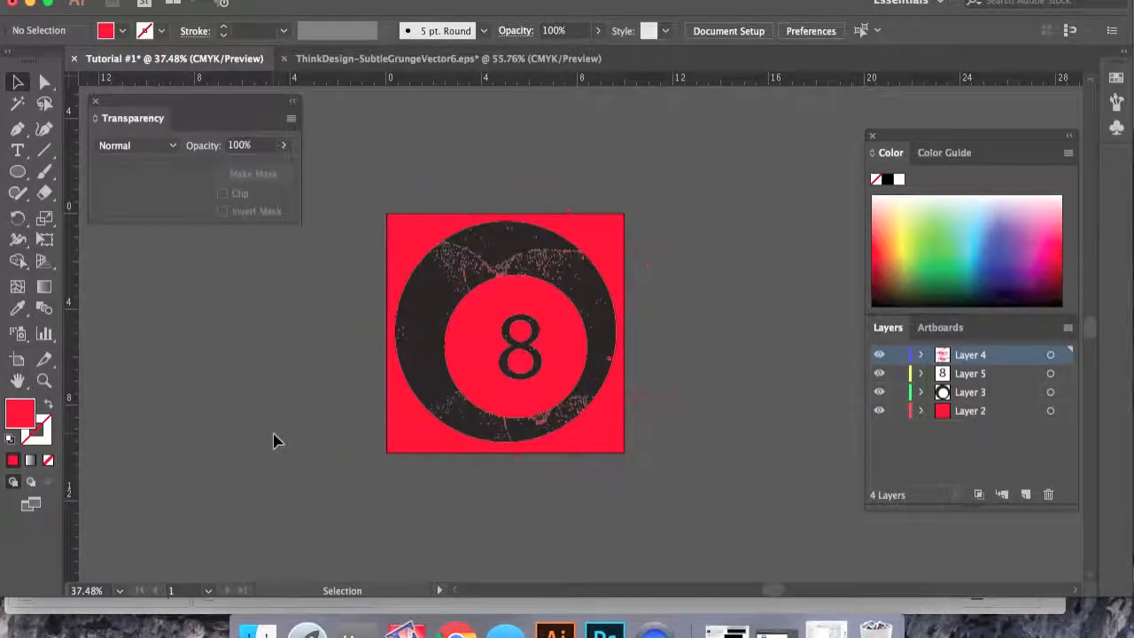
# - Select the textures together with the background and scale the selection down slightly
pyautogui.click(527, 170)
pyautogui.keyDown('shift'); pyautogui.click(563, 455); pyautogui.keyUp('shift')
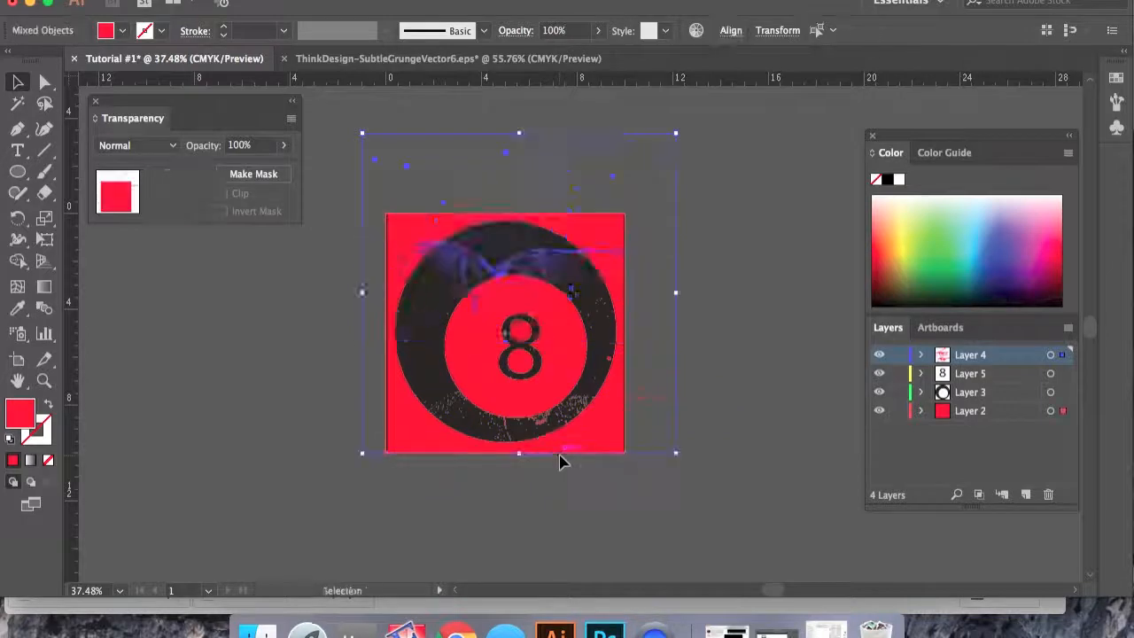
pyautogui.keyDown('shift'); pyautogui.click(564, 446); pyautogui.keyUp('shift')
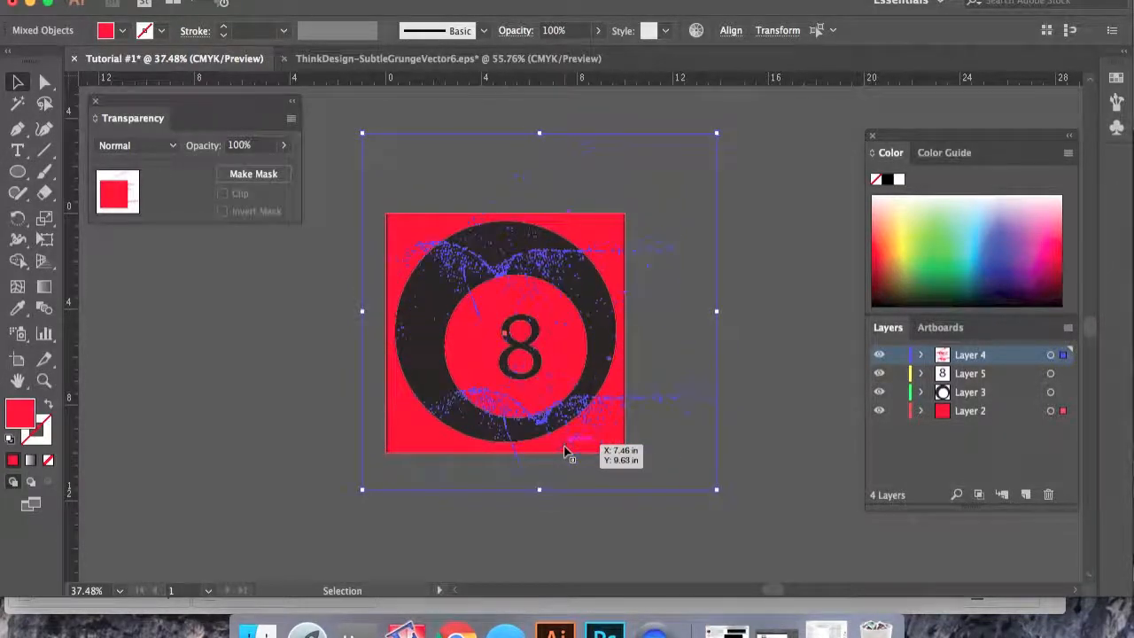
pyautogui.moveTo(717, 488); pyautogui.dragTo(690, 465)
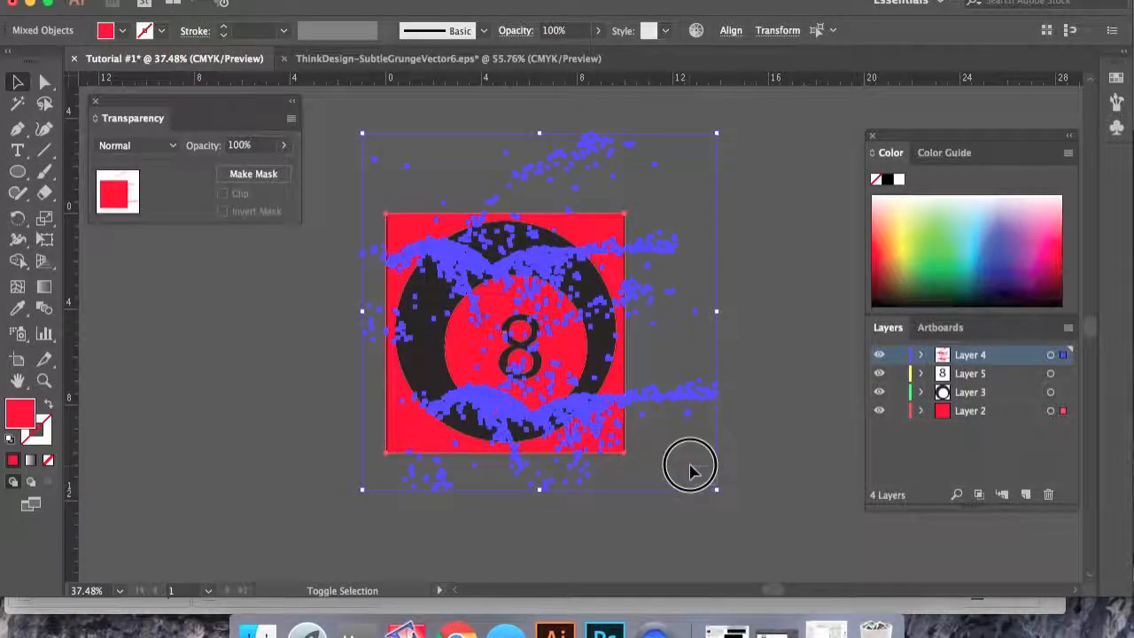
pyautogui.click(760, 508)
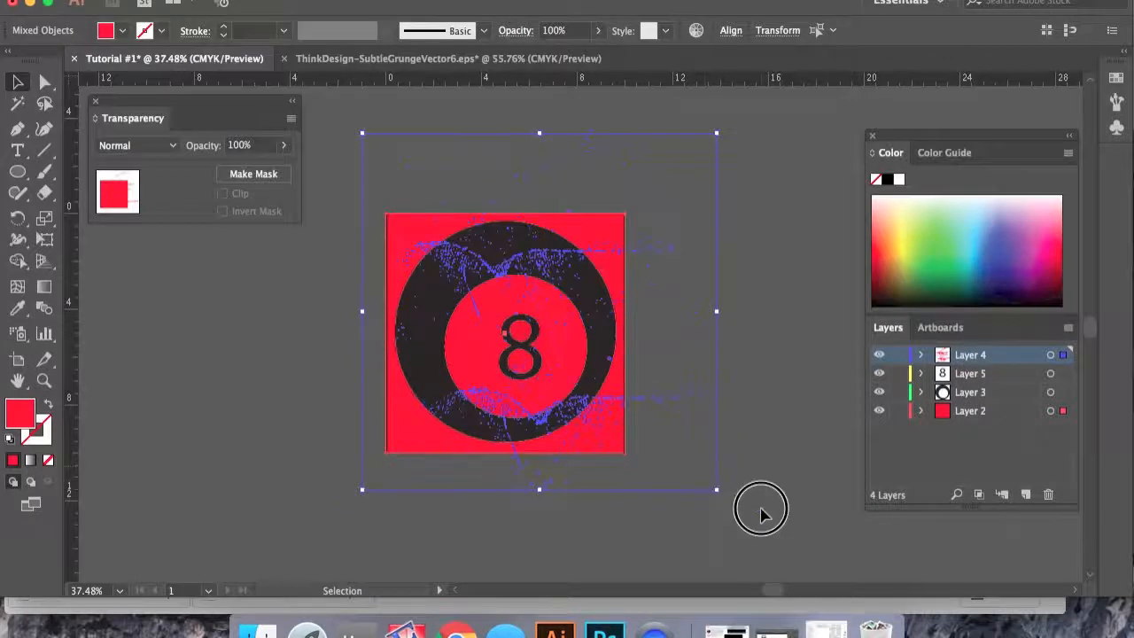
# - Resize and reposition the lower grunge texture so it sits along the ball's bottom right edge
pyautogui.click(670, 399)
pyautogui.keyDown('shift'); pyautogui.click(652, 256); pyautogui.keyUp('shift')
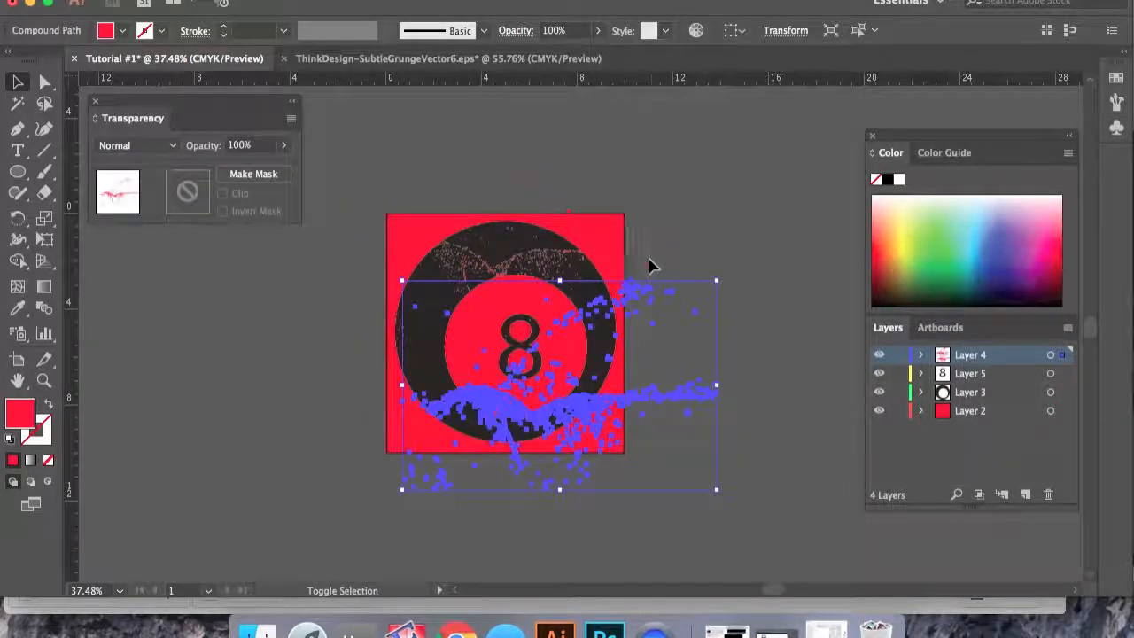
pyautogui.keyDown('shift'); pyautogui.click(627, 253); pyautogui.keyUp('shift')
pyautogui.moveTo(717, 134); pyautogui.dragTo(599, 251)
pyautogui.moveTo(458, 439); pyautogui.dragTo(545, 407)
pyautogui.click(336, 430)
pyautogui.click(235, 348)
pyautogui.click(271, 390)
pyautogui.click(767, 386)
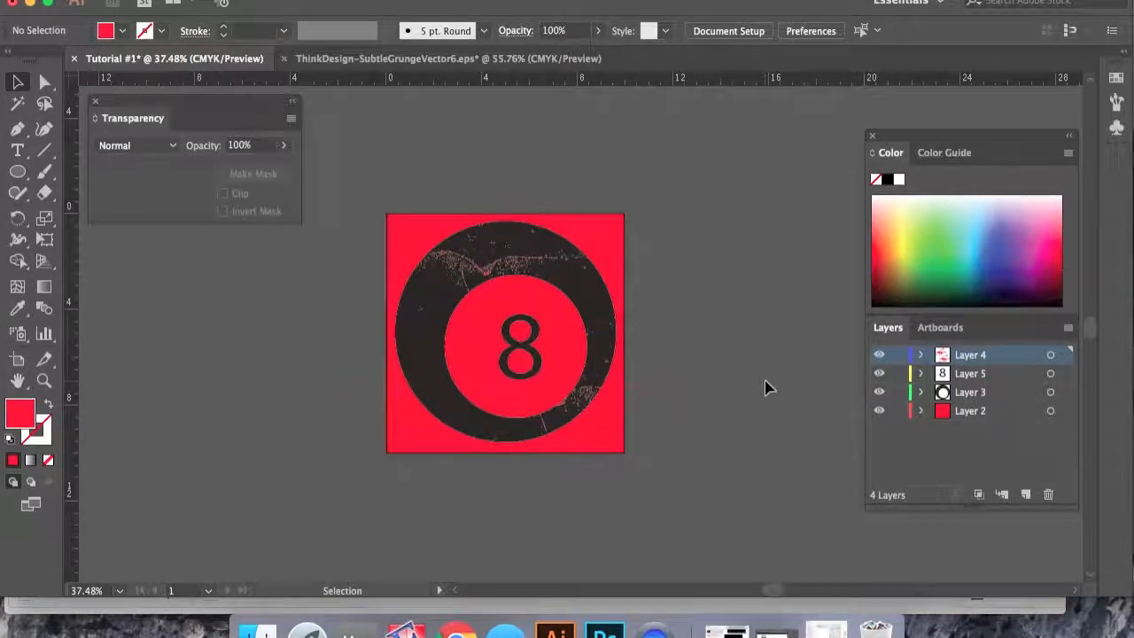
# - Change the background rectangle's fill to CMYK Cyan
pyautogui.click(1051, 411)
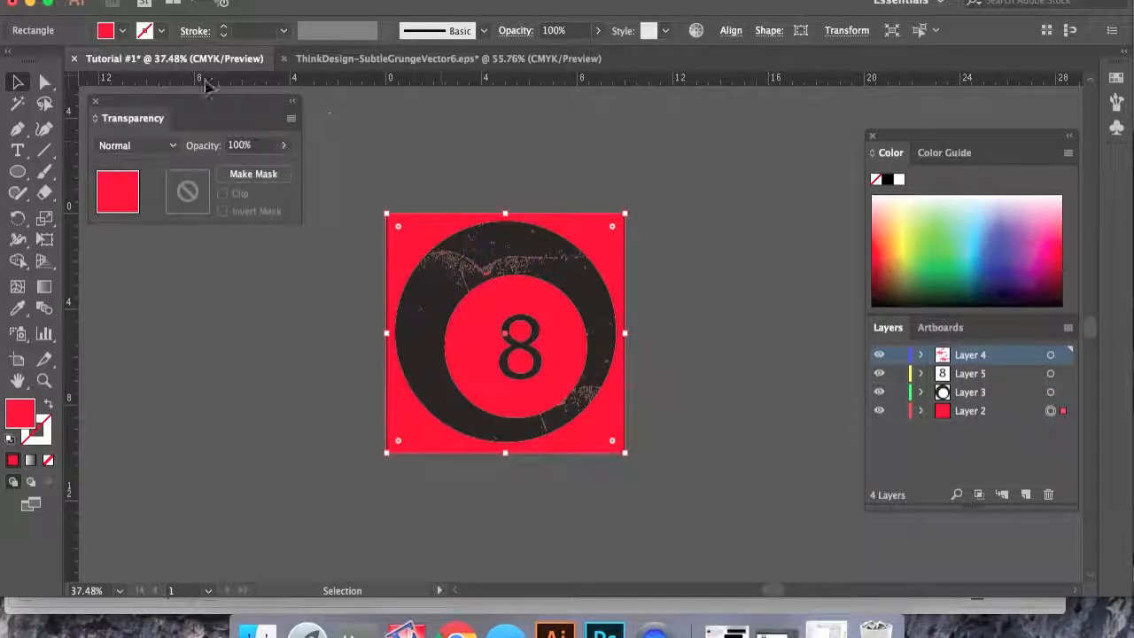
pyautogui.click(121, 31)
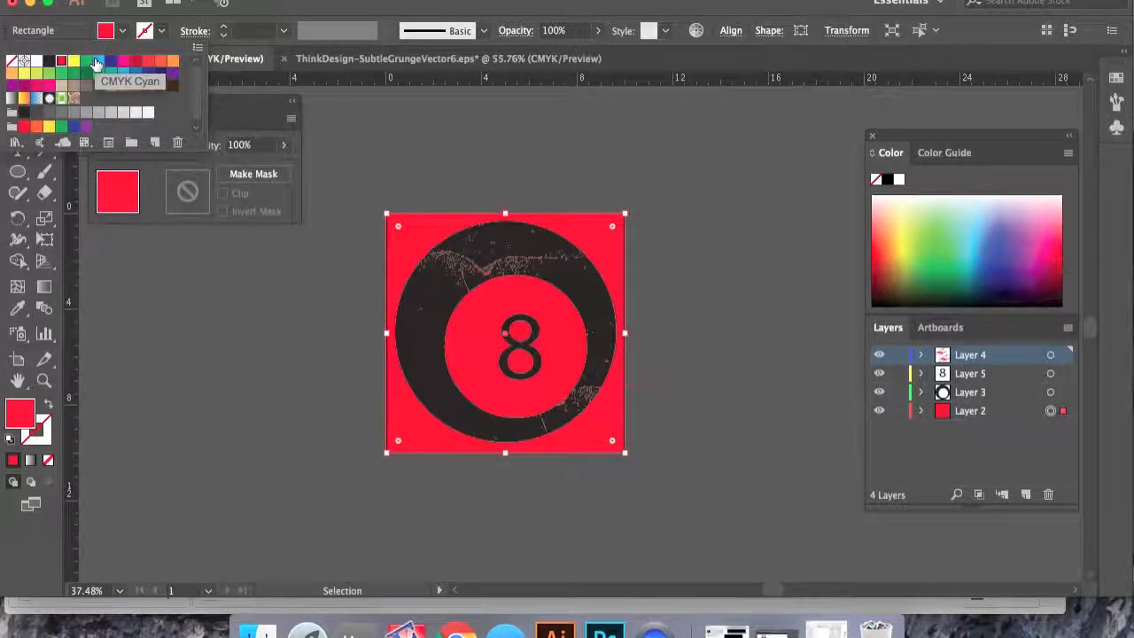
pyautogui.click(99, 61)
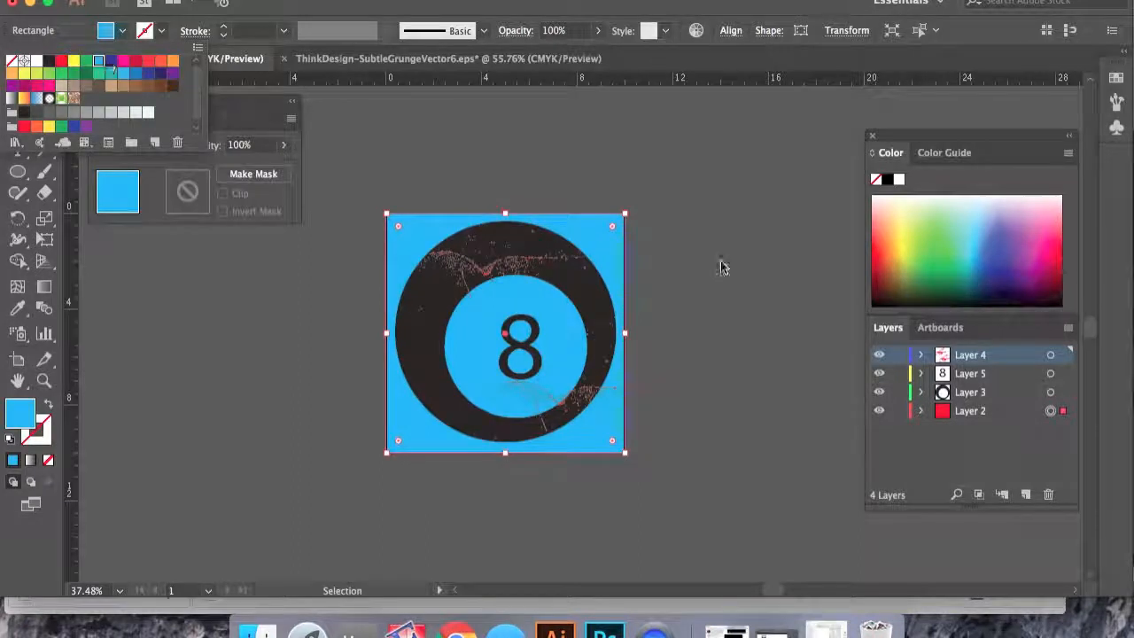
pyautogui.click(691, 264)
pyautogui.click(689, 264)
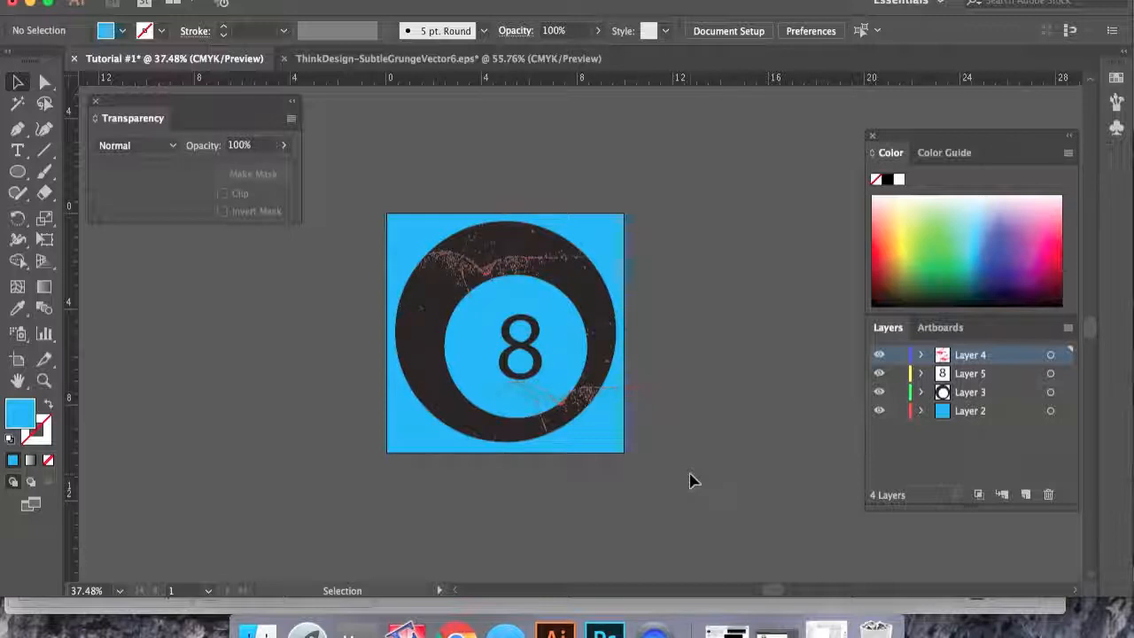
# - Select the grunge texture in Layer 4 and set its fill to white
pyautogui.click(1050, 354)
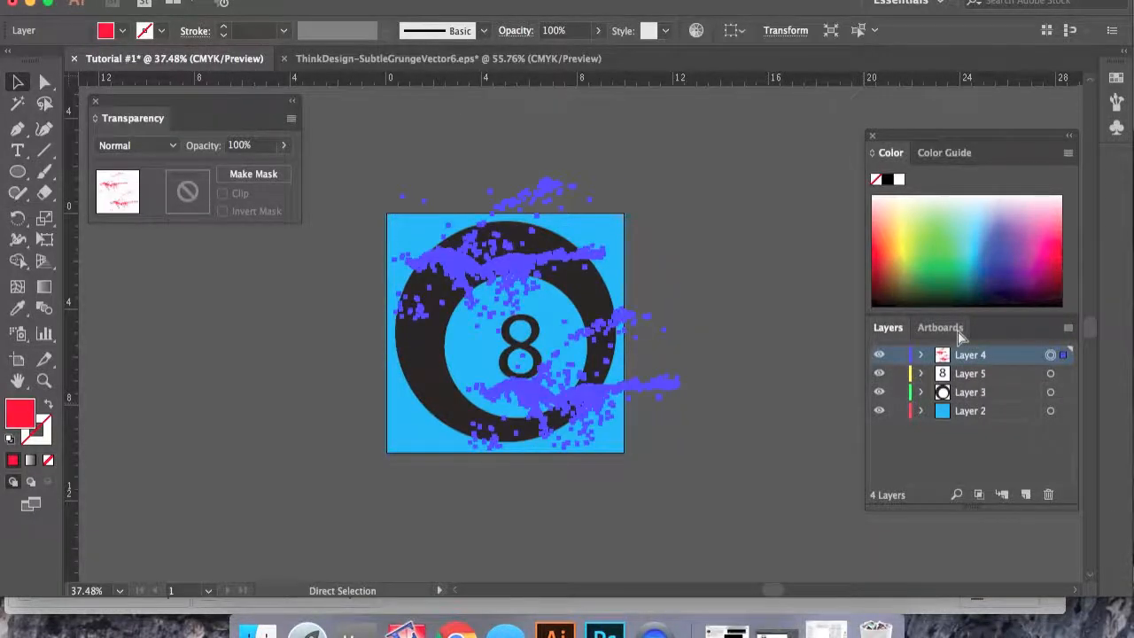
pyautogui.click(921, 354)
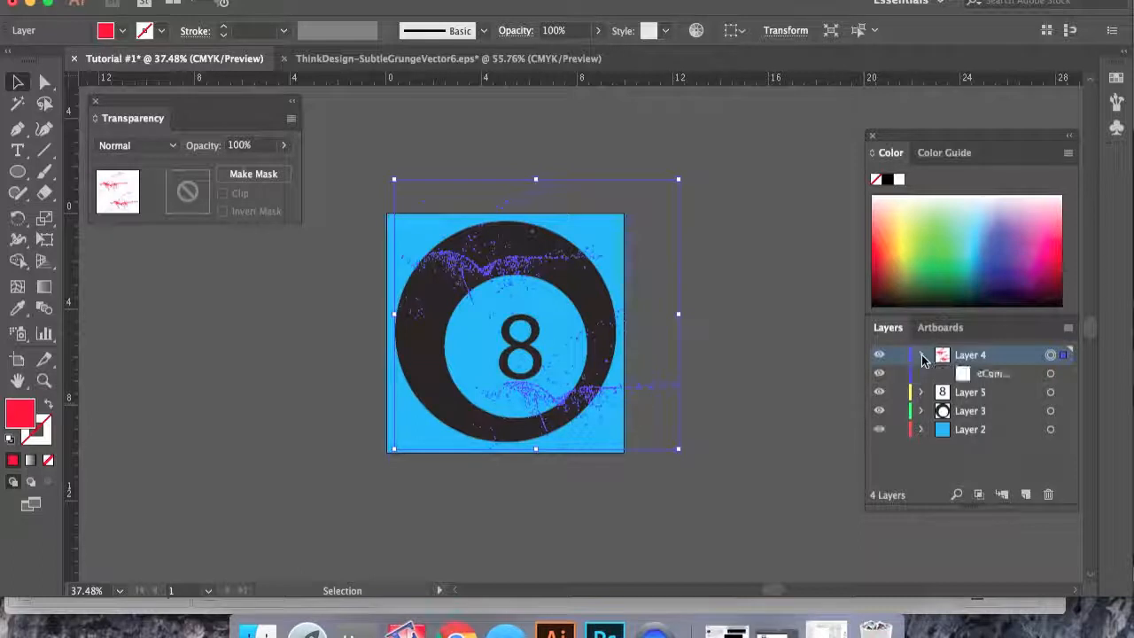
pyautogui.click(1050, 374)
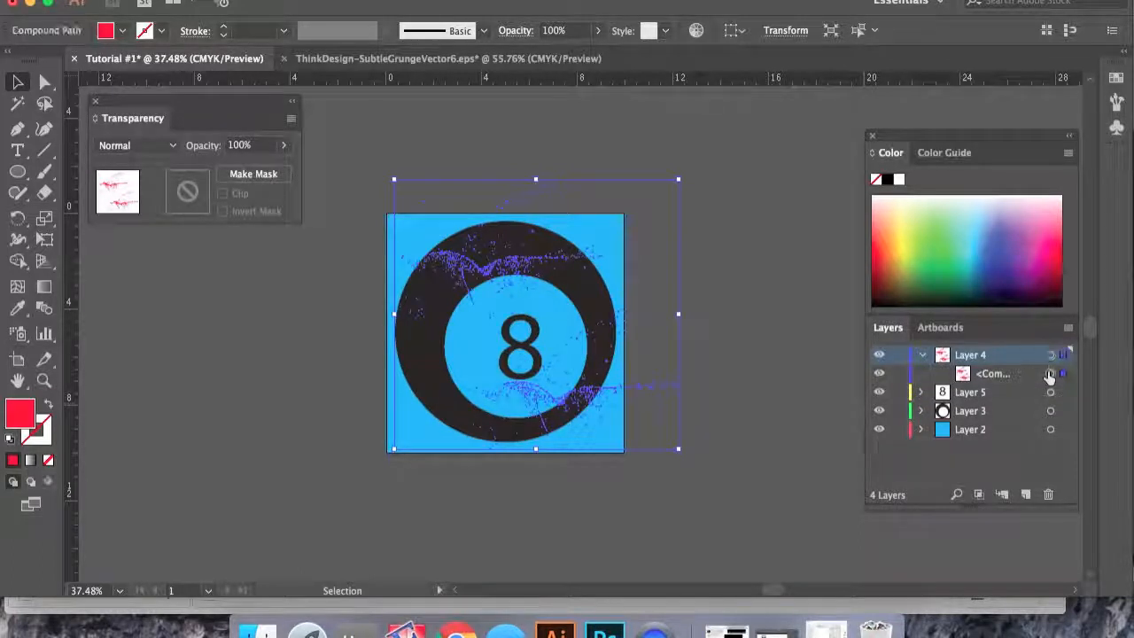
pyautogui.click(876, 374)
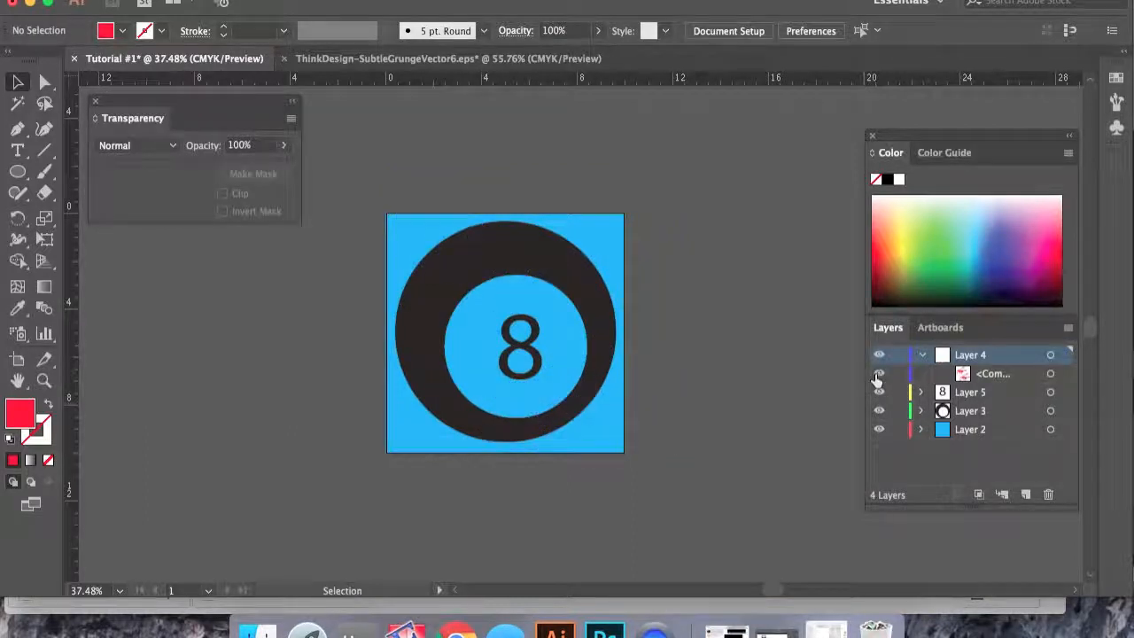
pyautogui.click(877, 373)
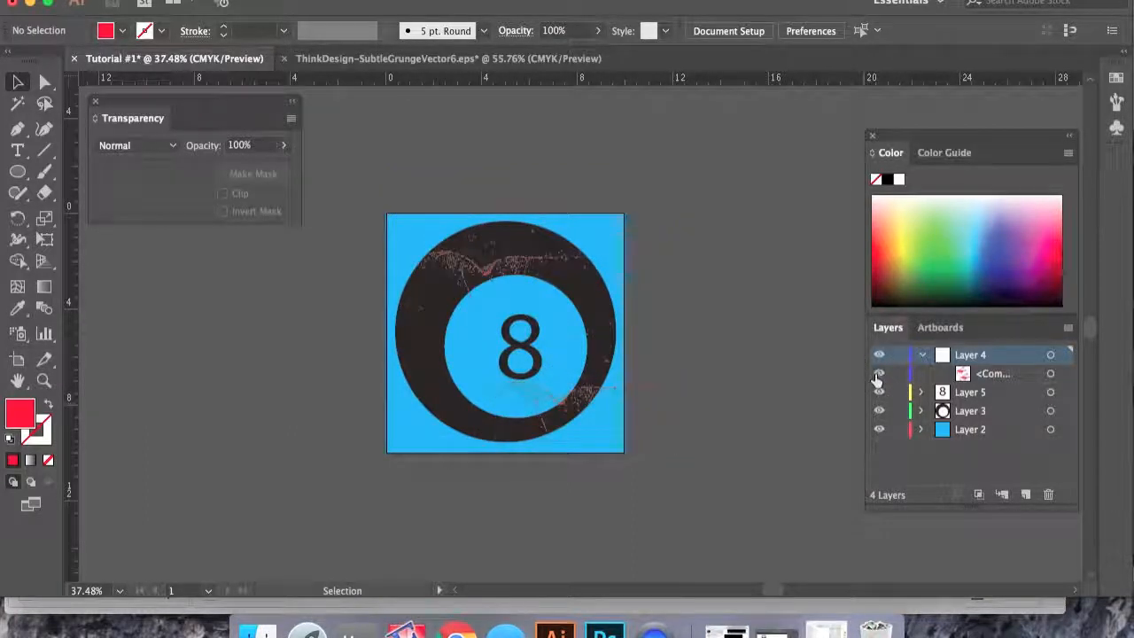
pyautogui.click(1049, 372)
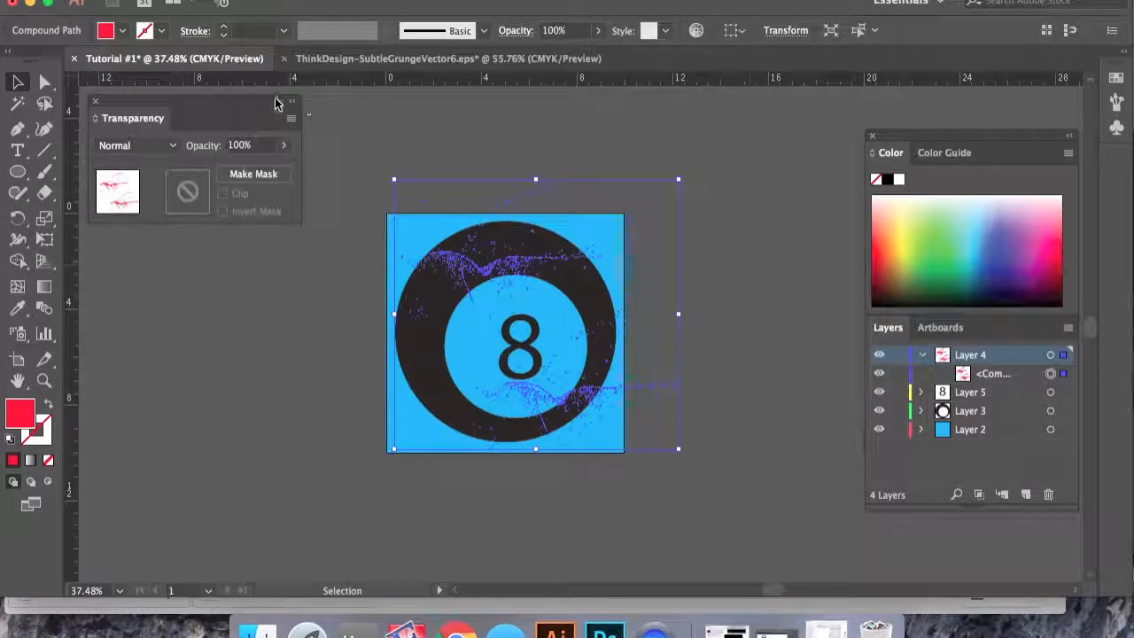
pyautogui.click(122, 32)
pyautogui.click(40, 64)
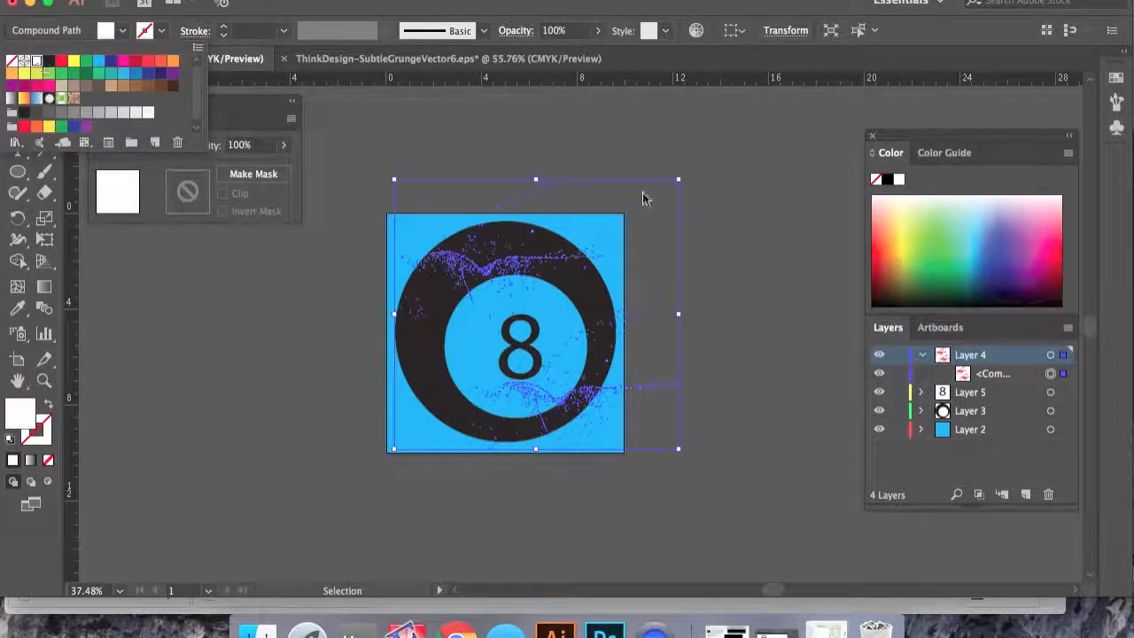
pyautogui.click(724, 255)
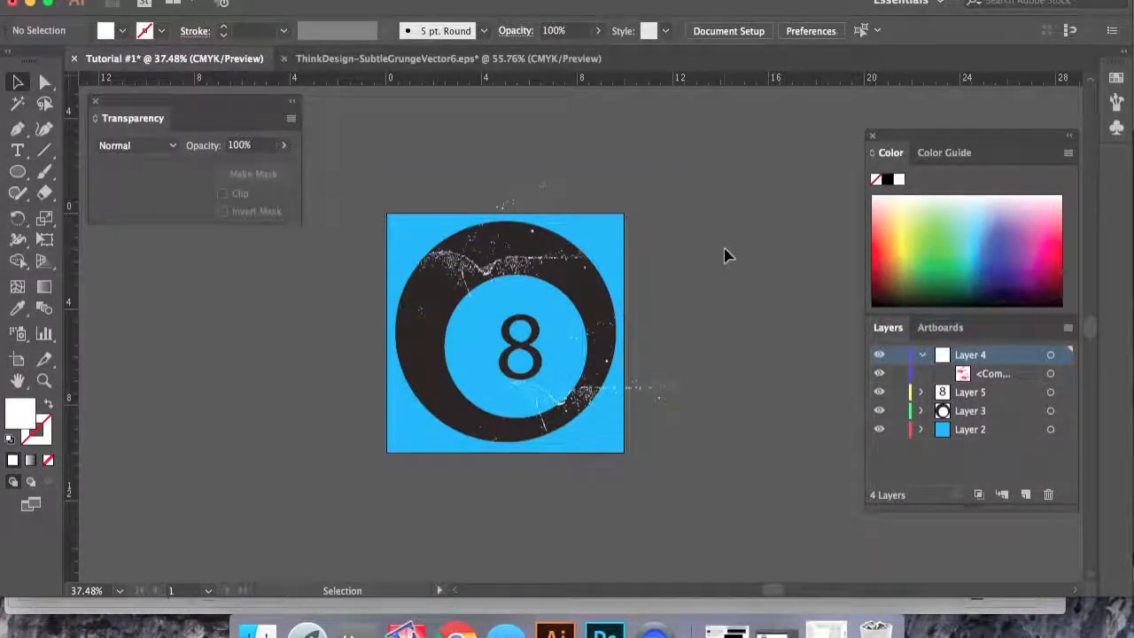
# - Move the white grunge texture into the ball's layer and make it an inverted opacity mask on the ball ellipse
pyautogui.click(920, 410)
pyautogui.moveTo(999, 374); pyautogui.dragTo(999, 420)
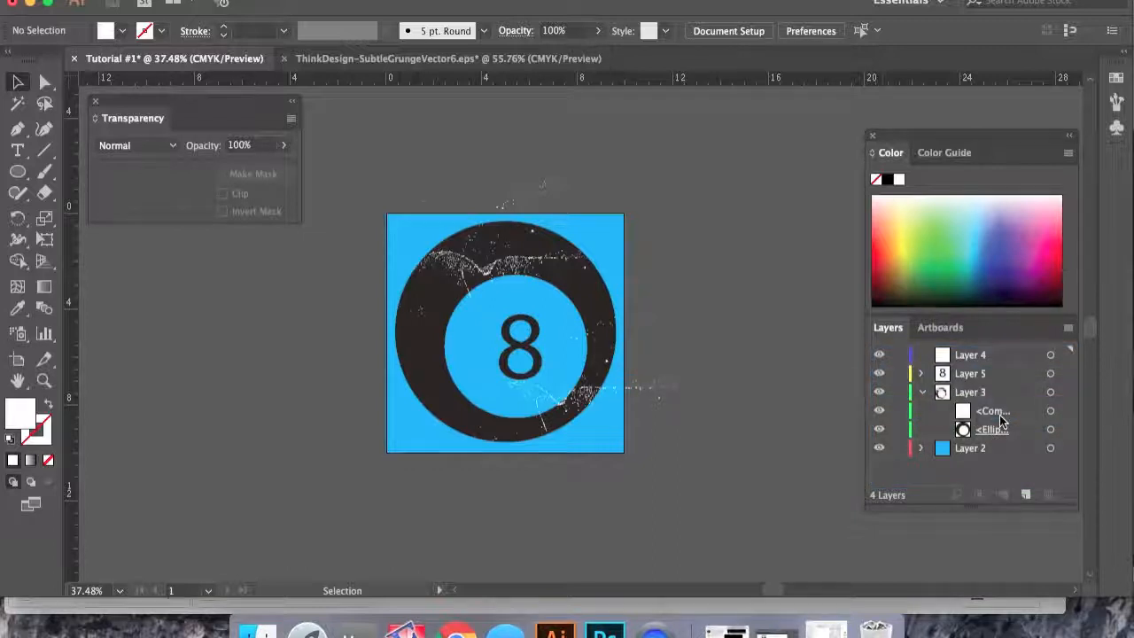
pyautogui.click(1049, 413)
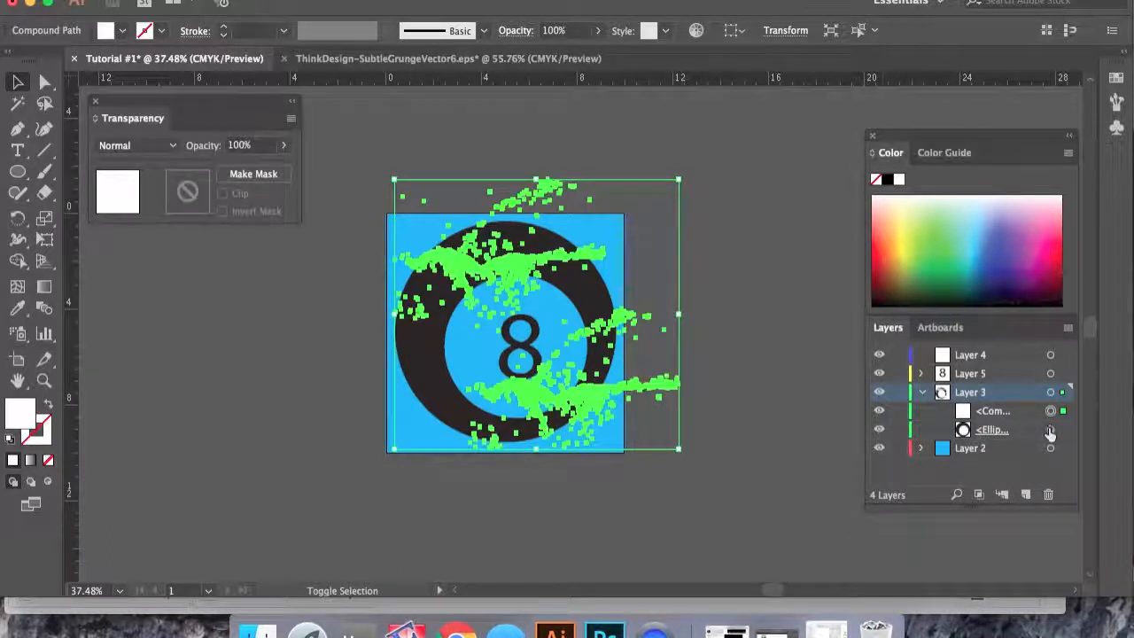
pyautogui.keyDown('shift'); pyautogui.click(1051, 430); pyautogui.keyUp('shift')
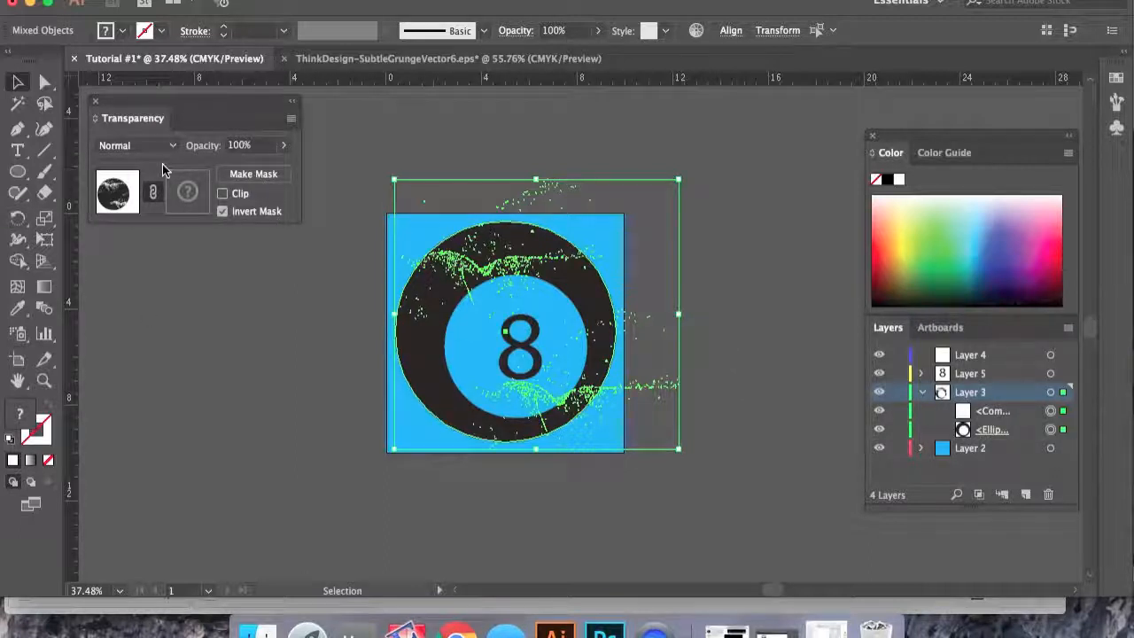
pyautogui.click(239, 176)
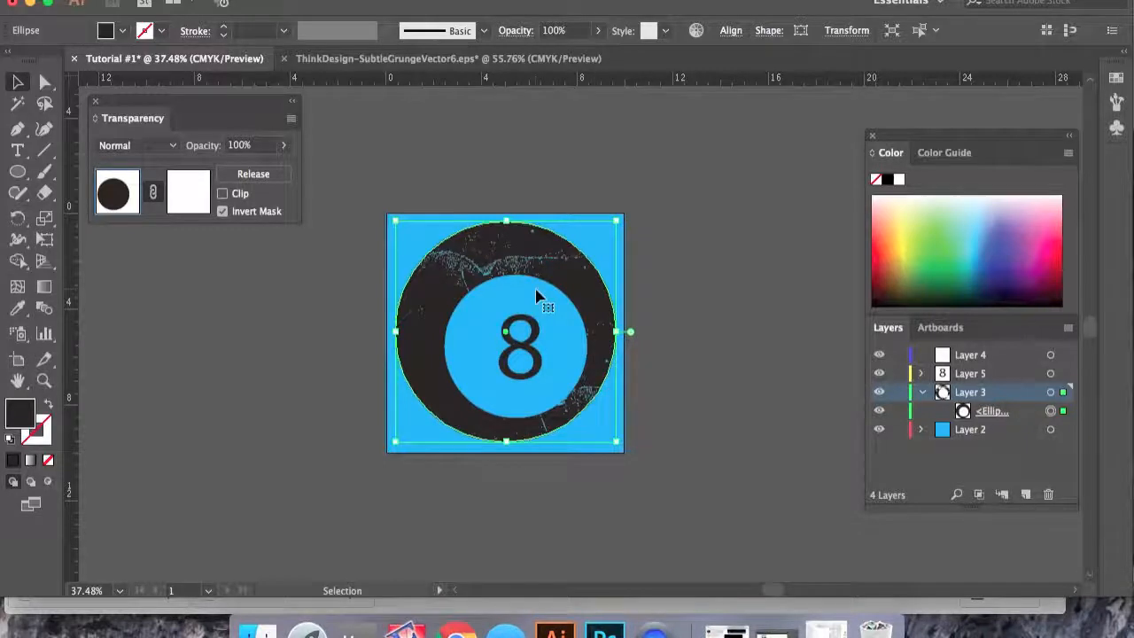
# - Try several swatch colours on the background rectangle, settling on a light orange fill
pyautogui.scroll(5, 538, 296)
pyautogui.scroll(-4, 538, 296)
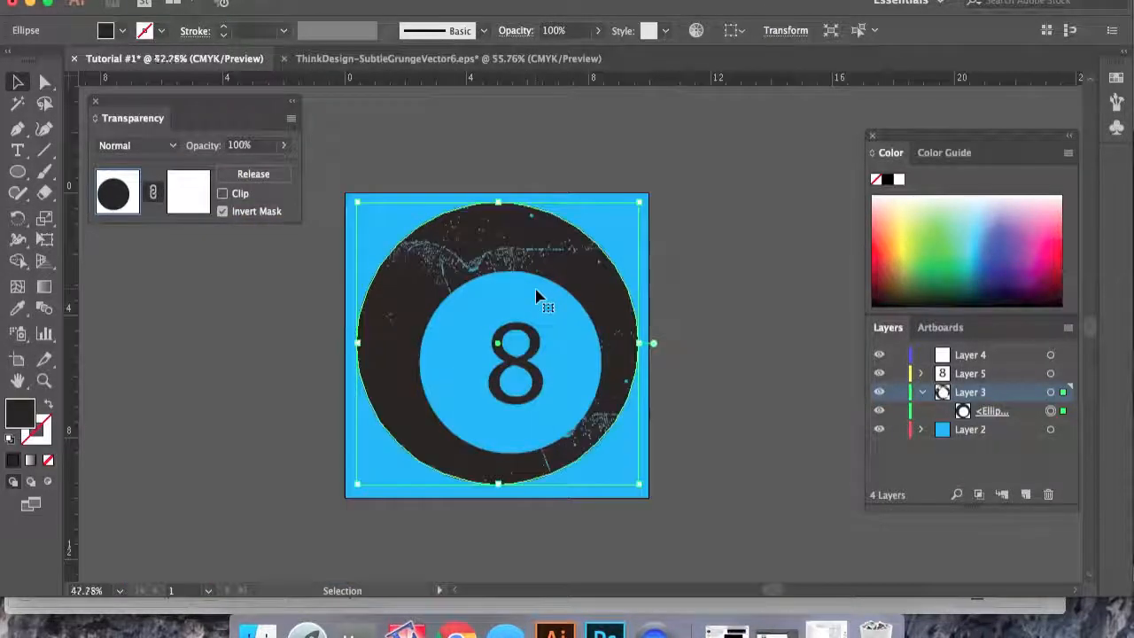
pyautogui.scroll(2, 537, 297)
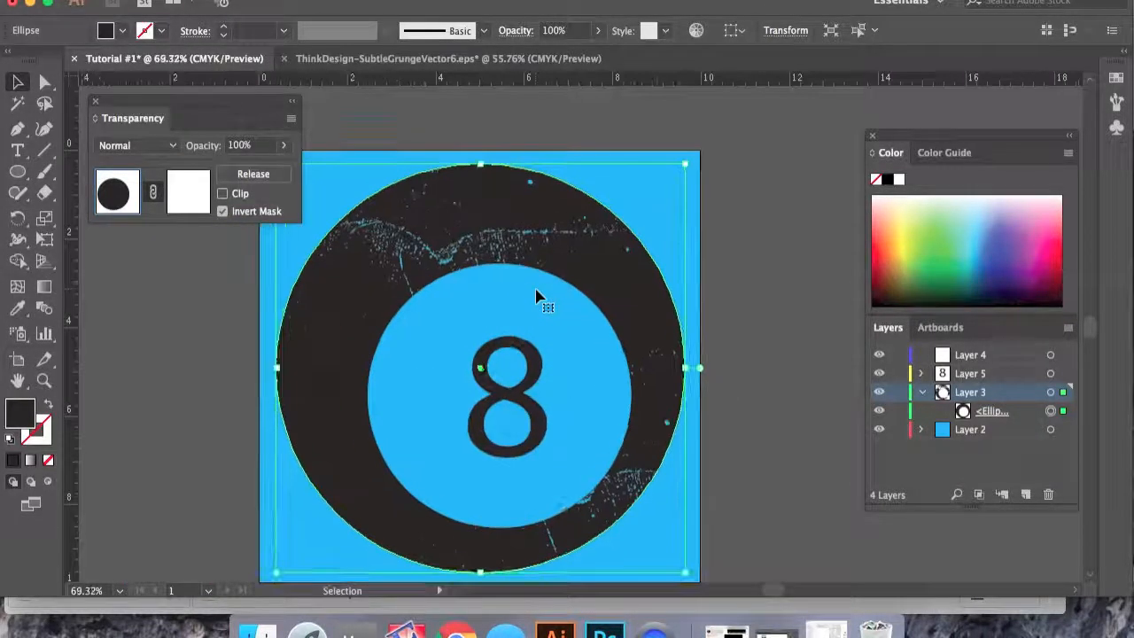
pyautogui.click(1050, 430)
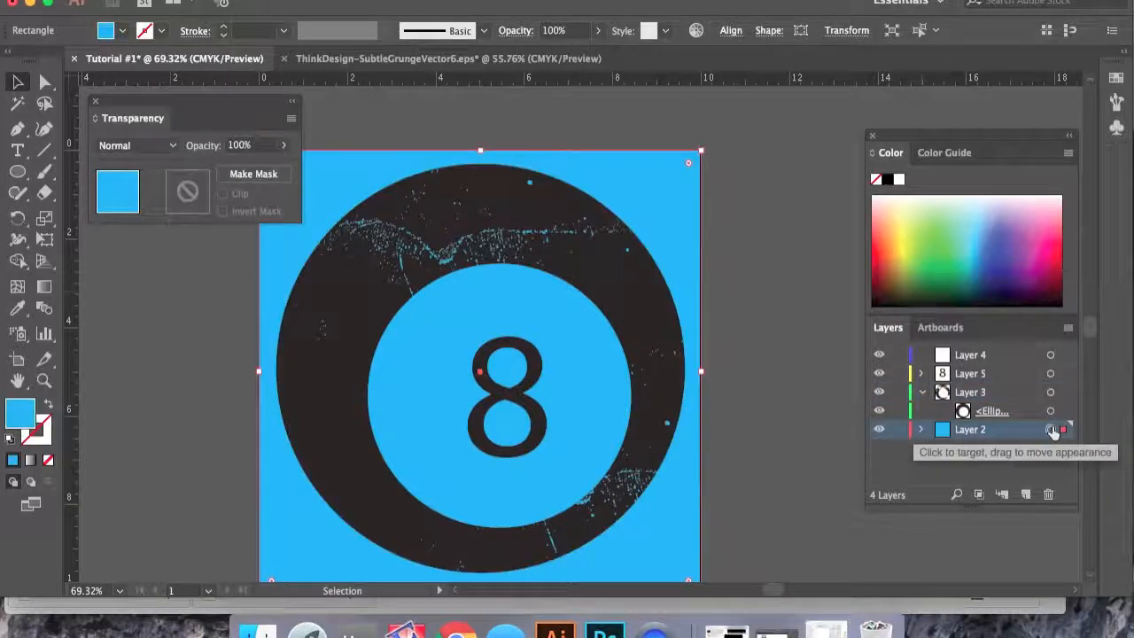
pyautogui.click(126, 33)
pyautogui.click(173, 60)
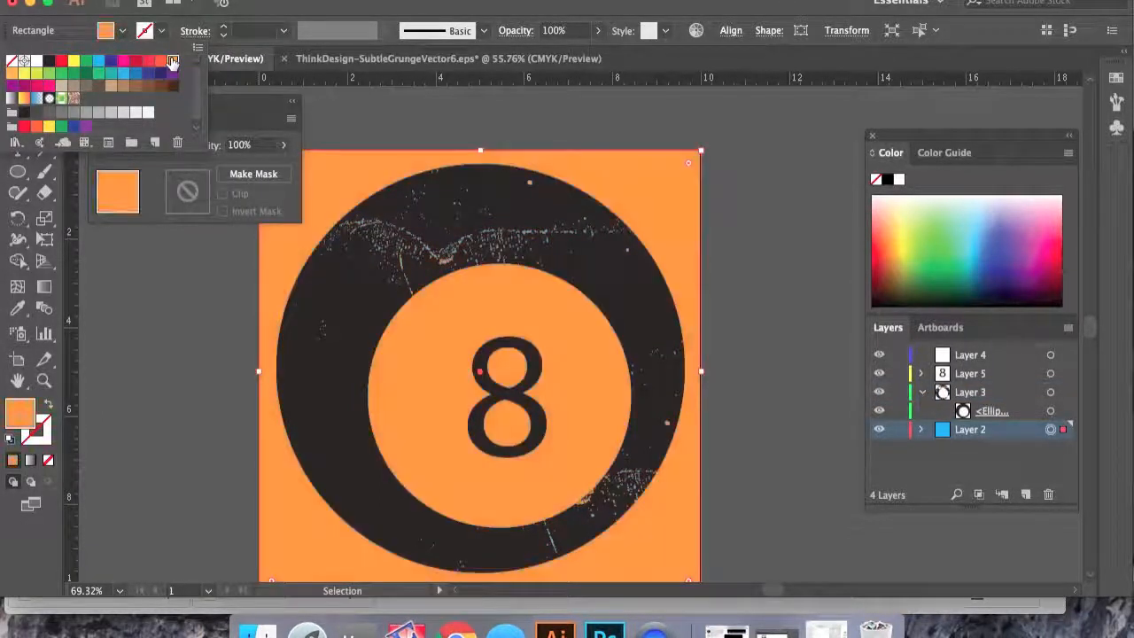
pyautogui.click(125, 61)
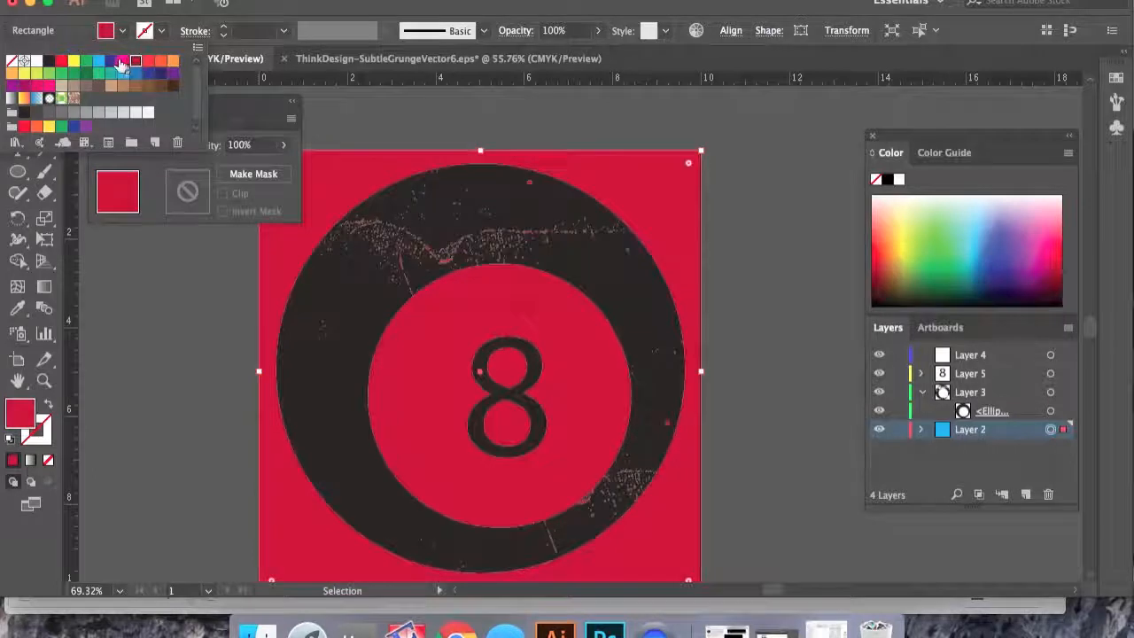
pyautogui.click(124, 60)
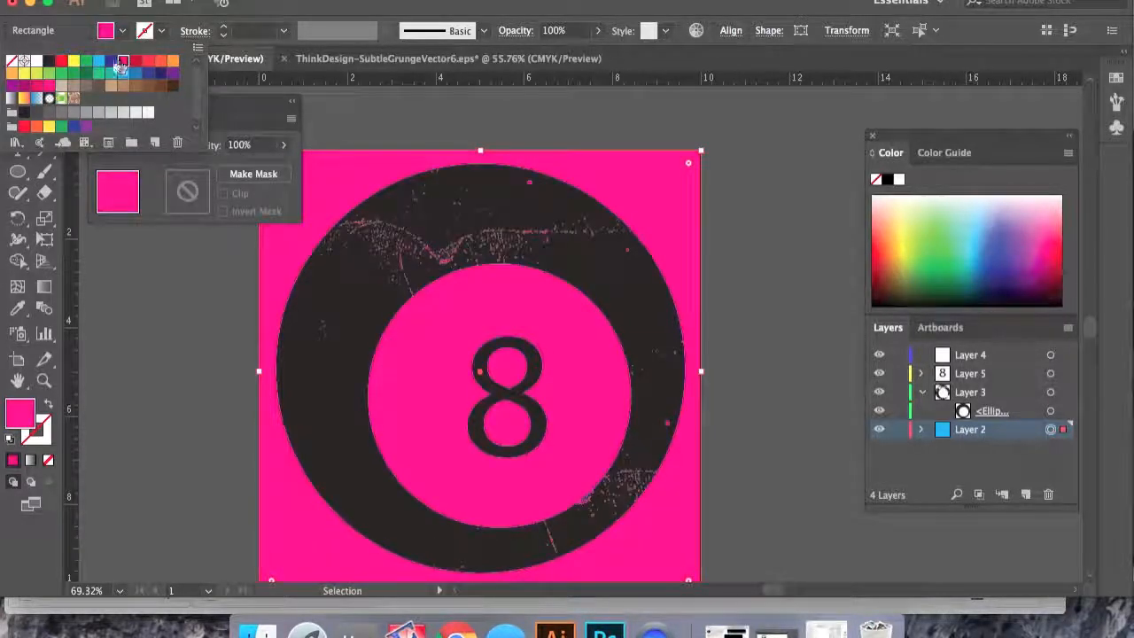
pyautogui.click(100, 62)
pyautogui.click(98, 73)
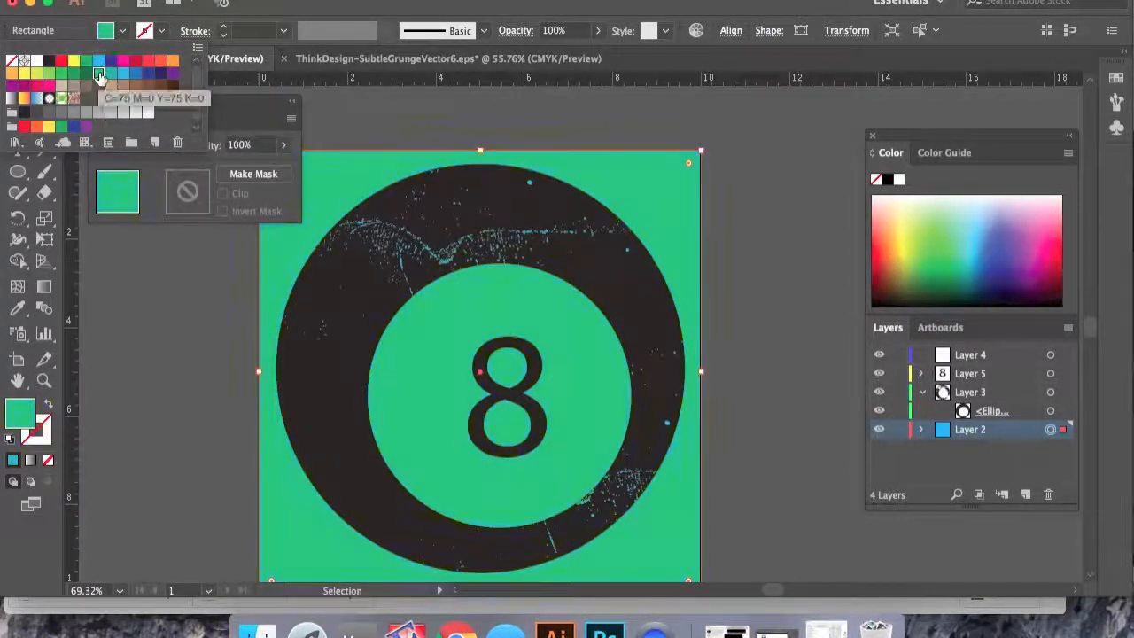
pyautogui.click(49, 73)
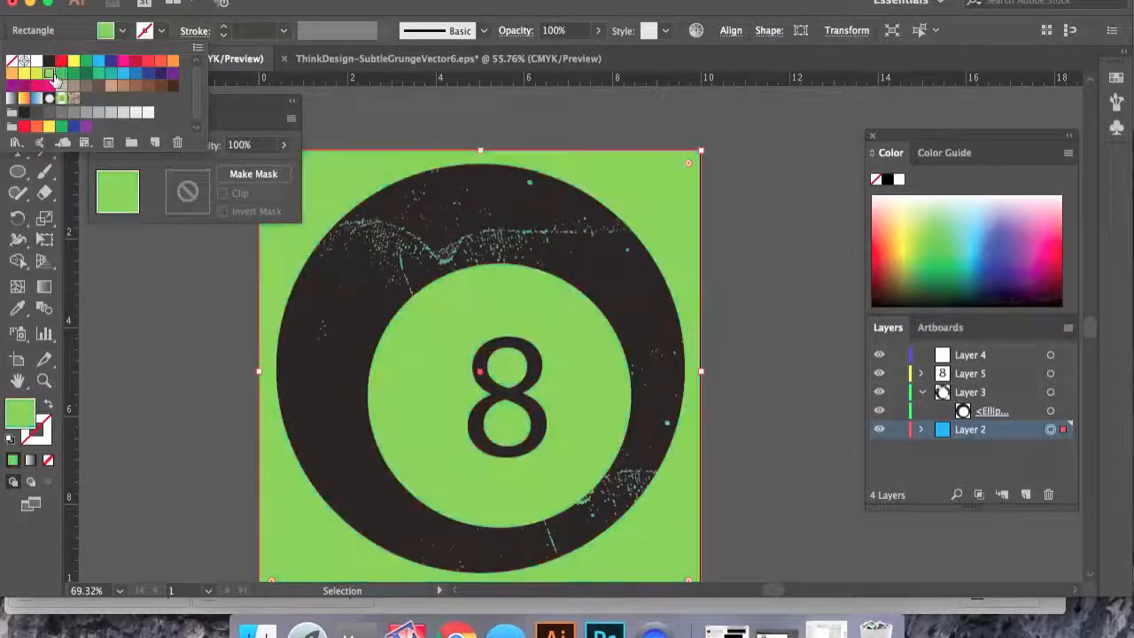
pyautogui.click(36, 74)
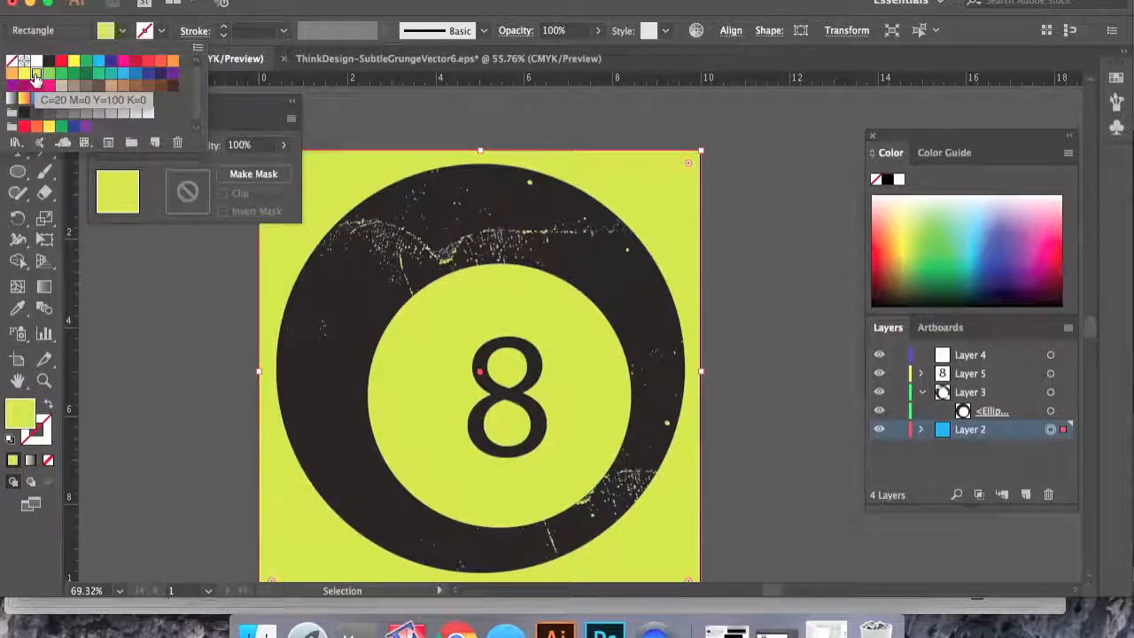
pyautogui.click(24, 74)
pyautogui.click(12, 74)
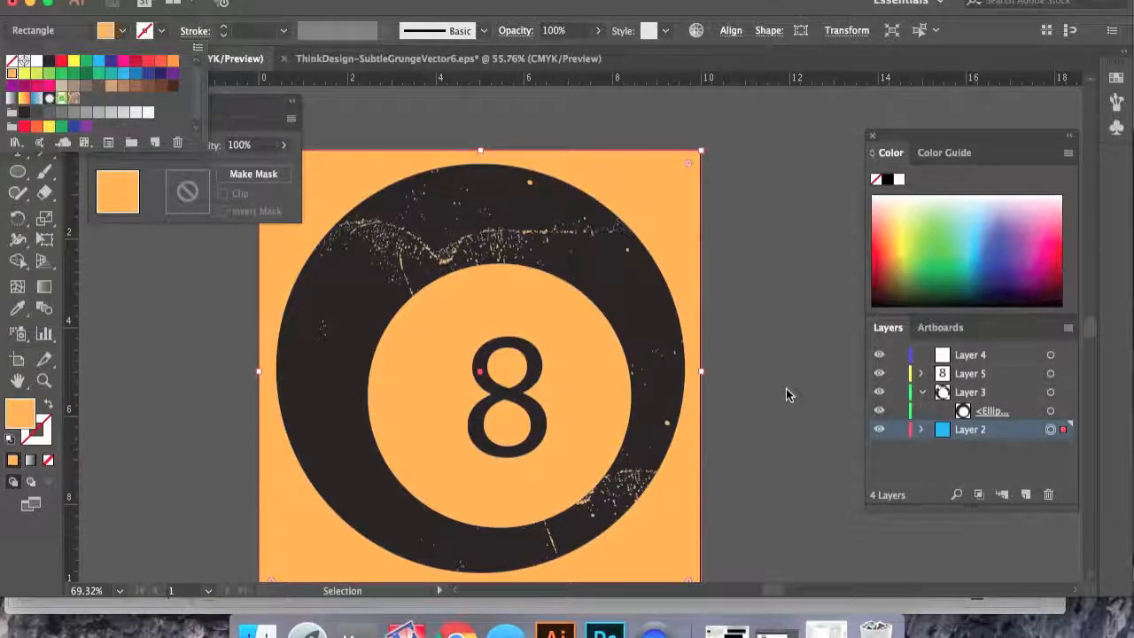
pyautogui.click(787, 395)
# - Hide the background layer and preview the transparent artwork in Save for Web (Legacy) without saving
pyautogui.click(877, 432)
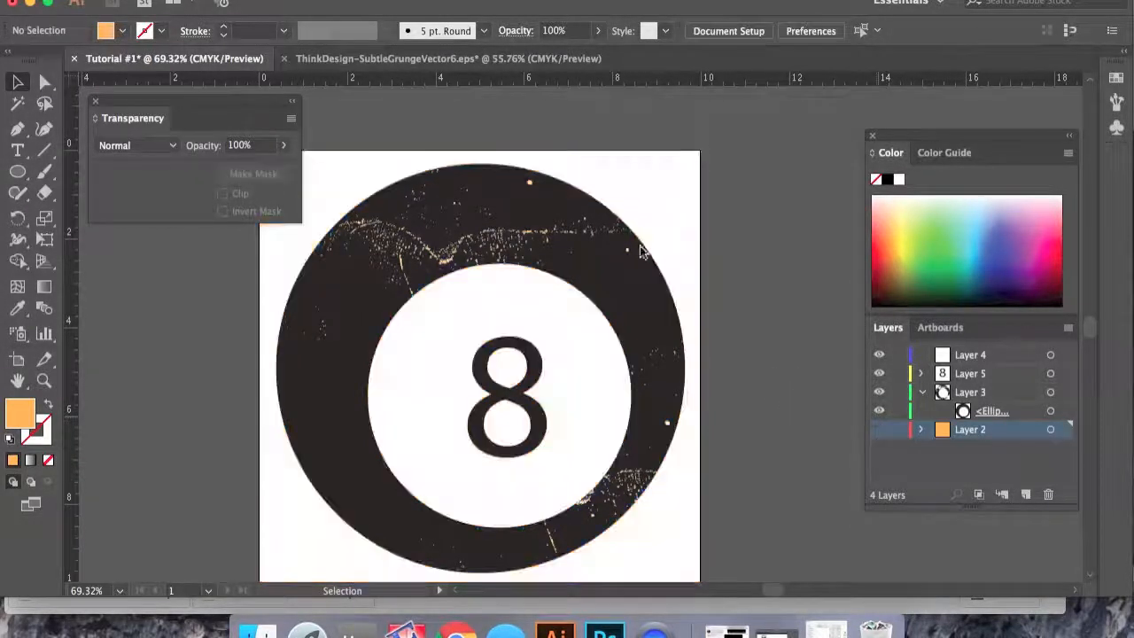
pyautogui.click(159, 1)
pyautogui.moveTo(236, 263)
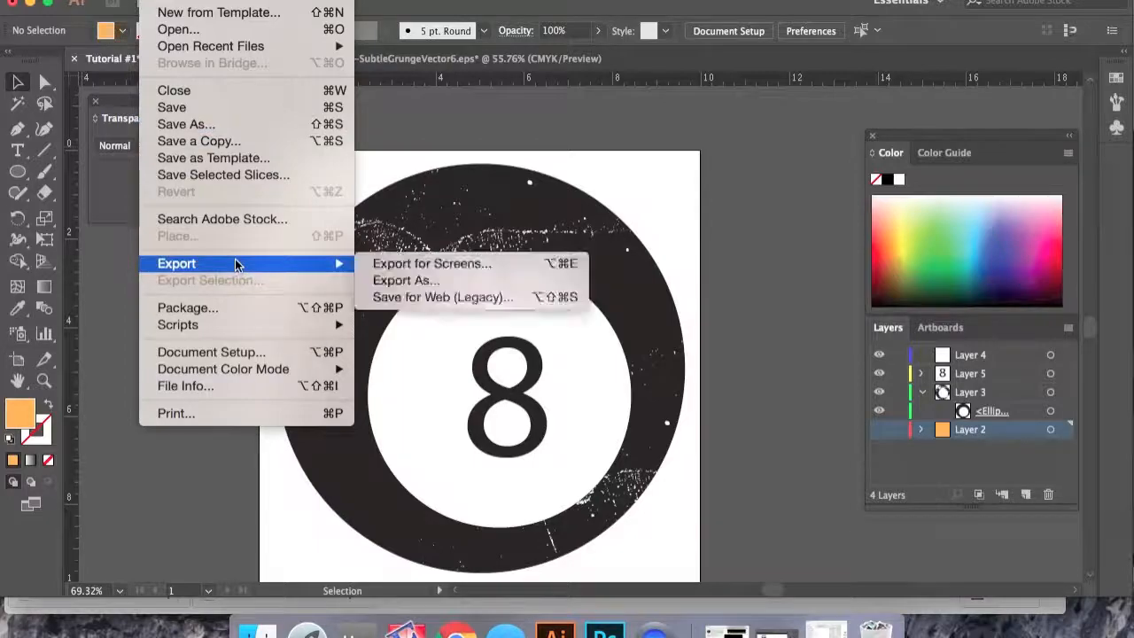
pyautogui.click(454, 290)
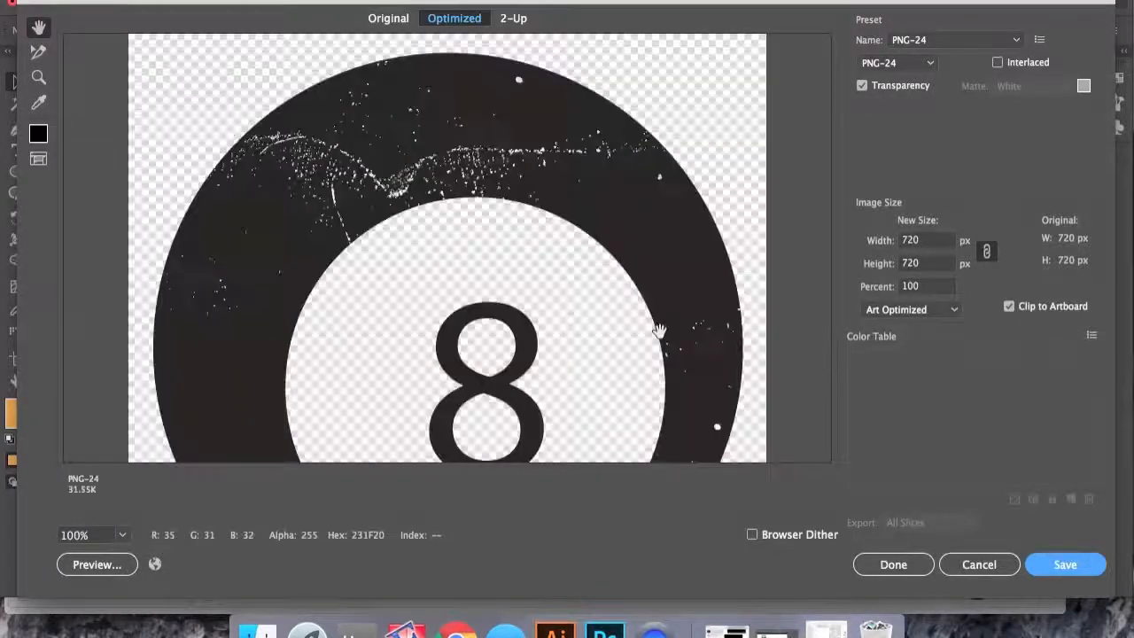
pyautogui.moveTo(659, 330)
pyautogui.mouseDown()
pyautogui.moveTo(650, 127)
pyautogui.moveTo(647, 331)
pyautogui.mouseUp()
pyautogui.moveTo(403, 256); pyautogui.dragTo(384, 82)
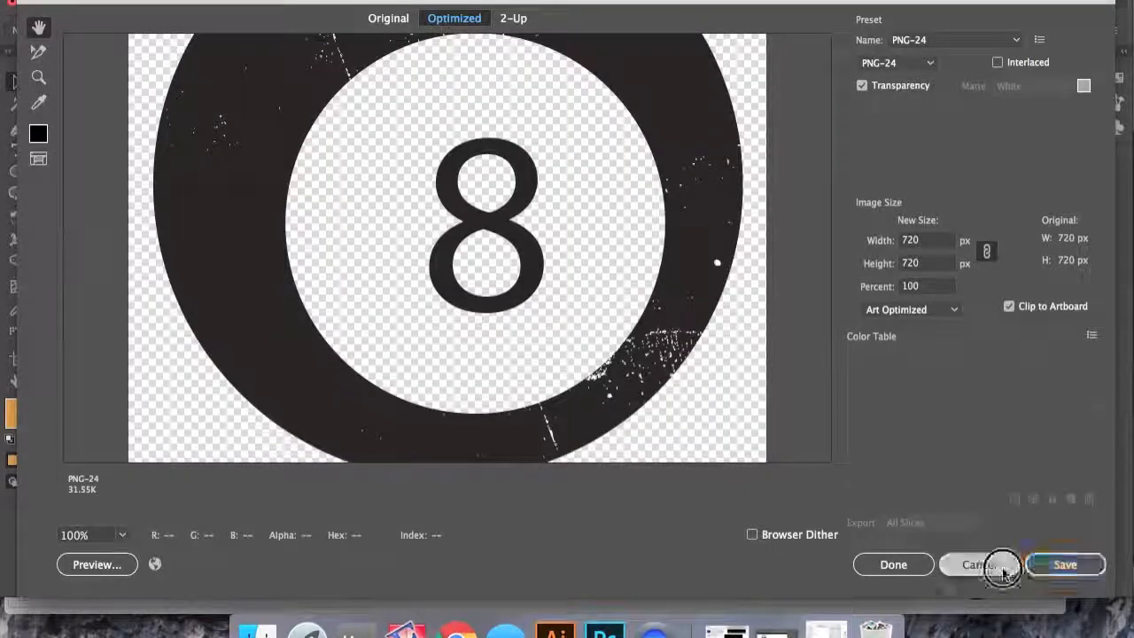
pyautogui.click(999, 564)
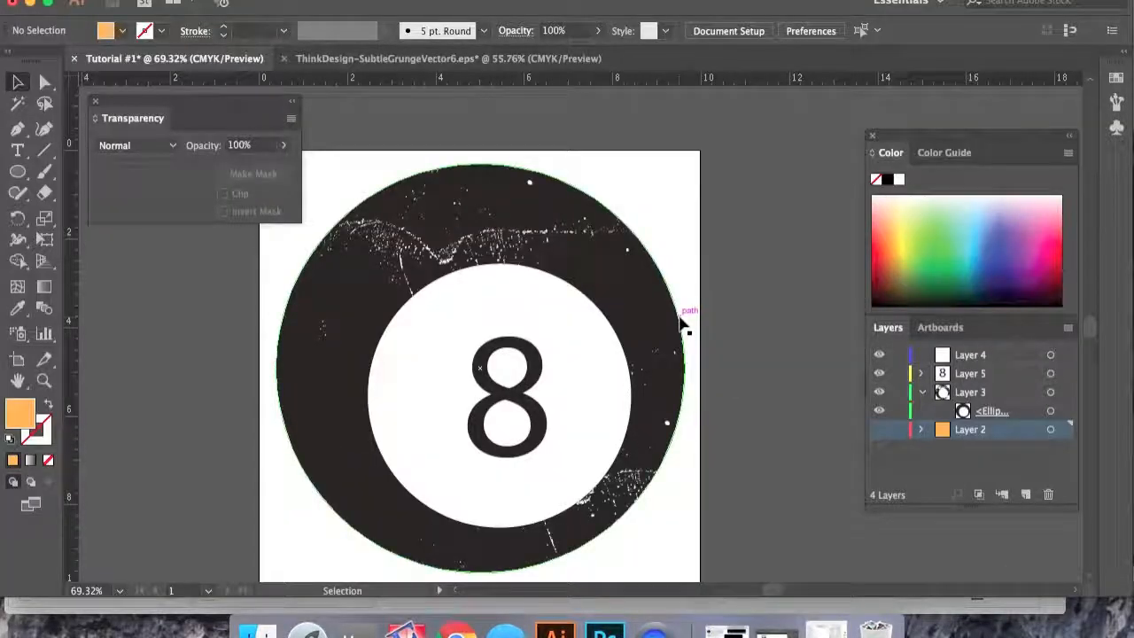